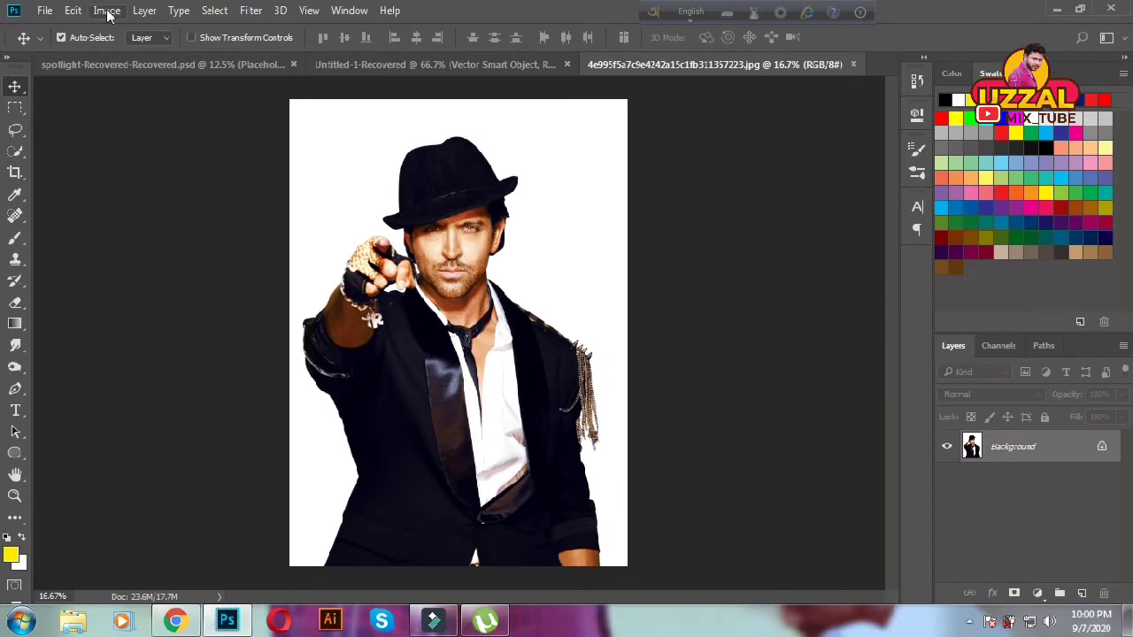
Enter a width of 900 in Image Size, then close it without resizing
left_click(107, 15)
left_click(137, 133)
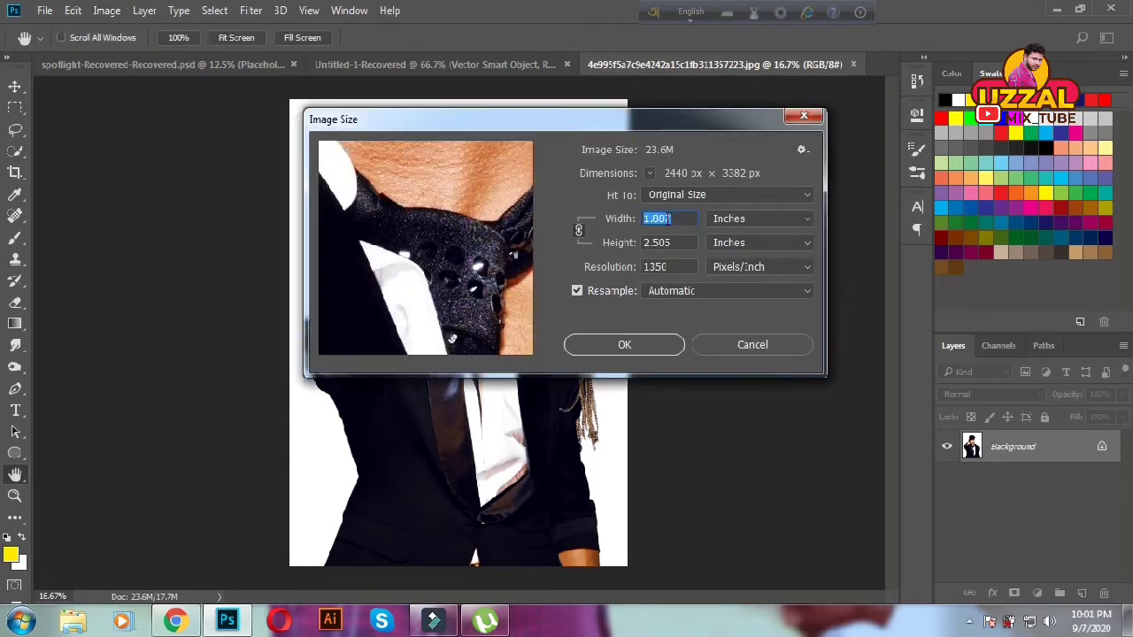
type("9")
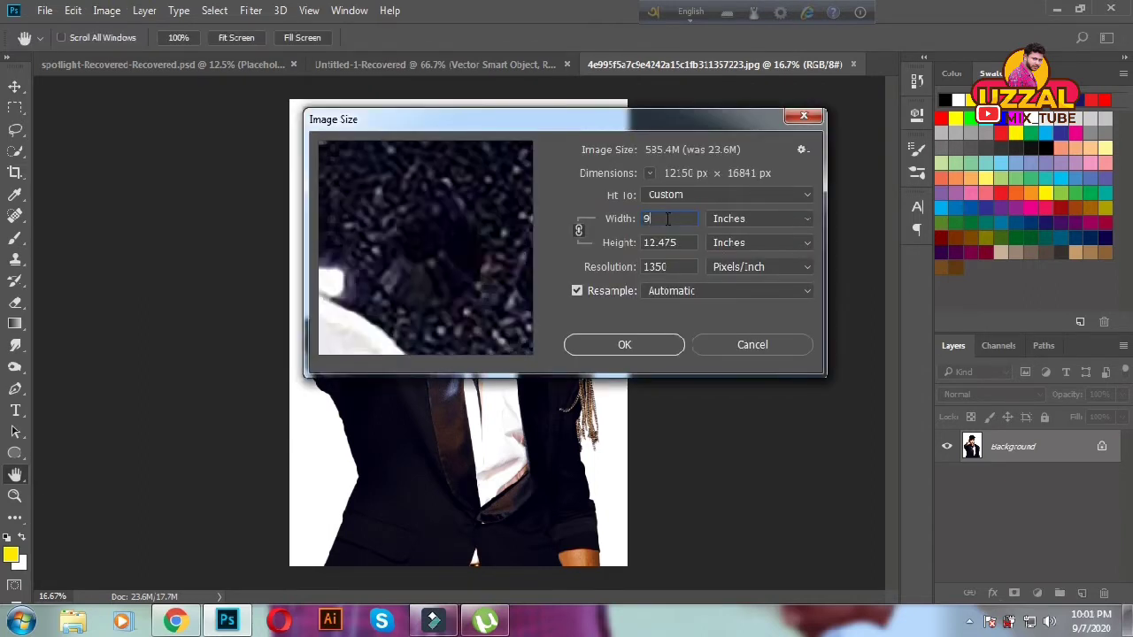
type("00")
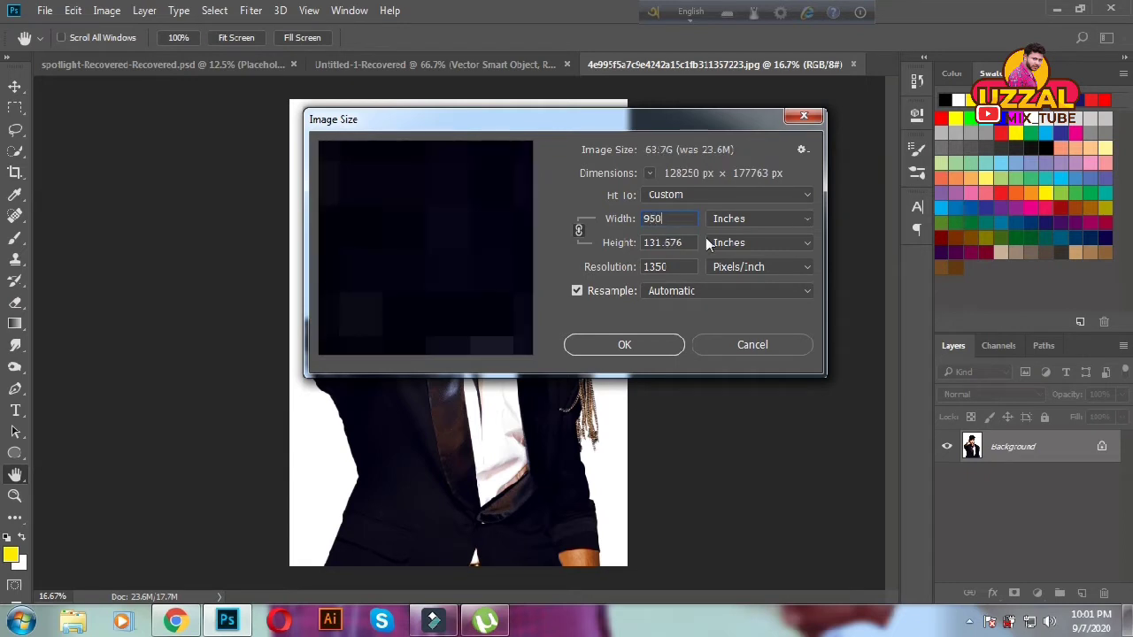
key("Return")
type("900")
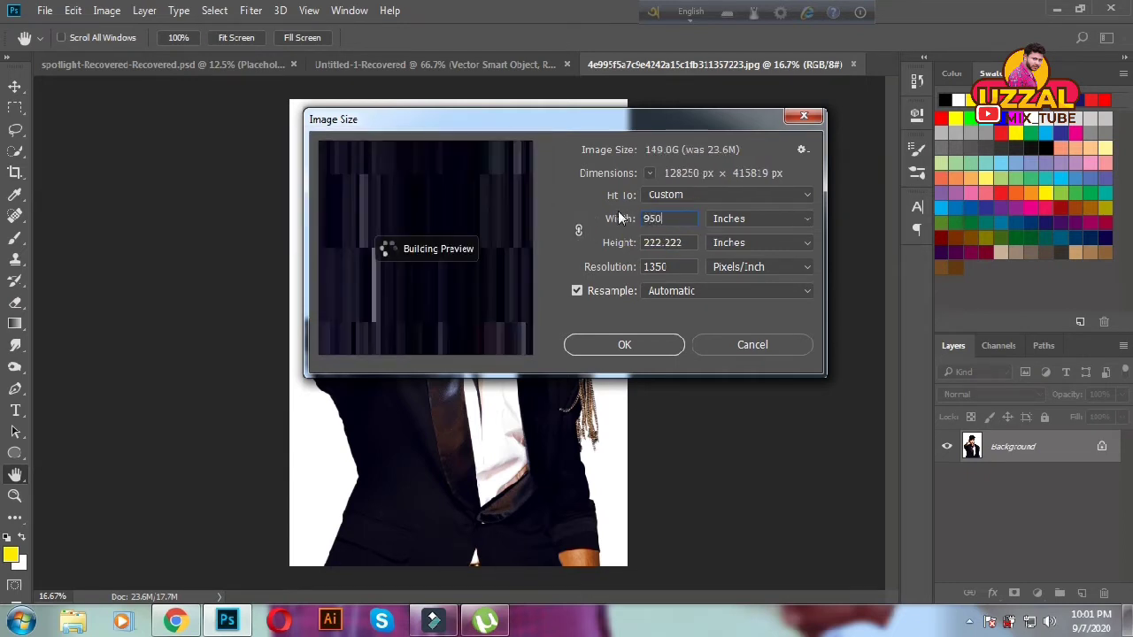
key("Return")
left_click(821, 116)
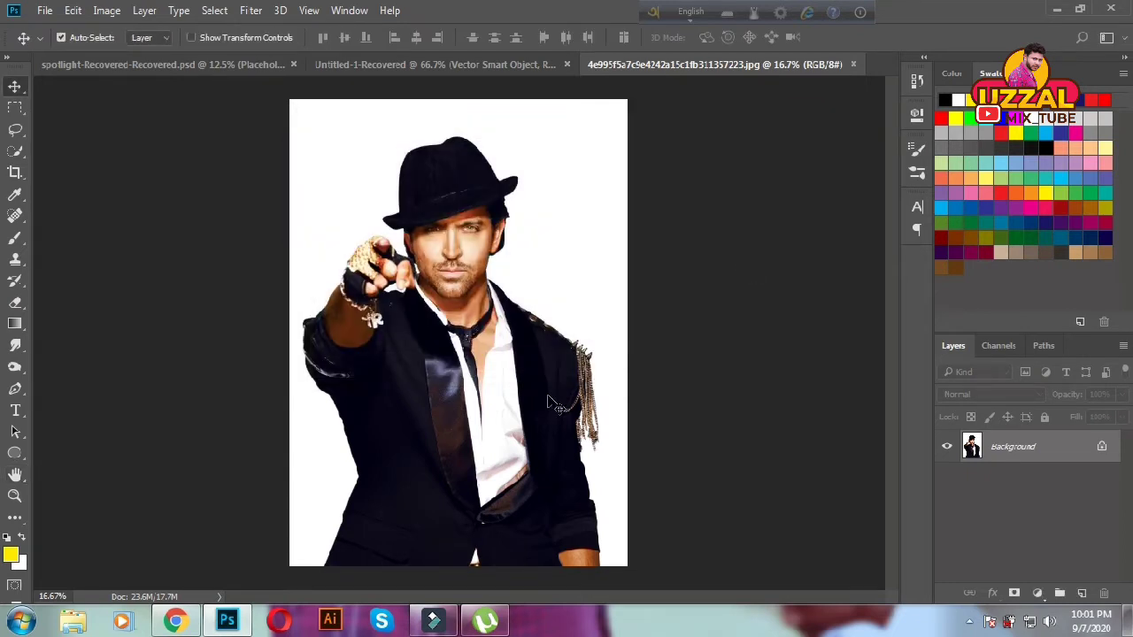
Select the white background around the man with the Magic Wand
left_click(15, 129)
left_click(16, 154)
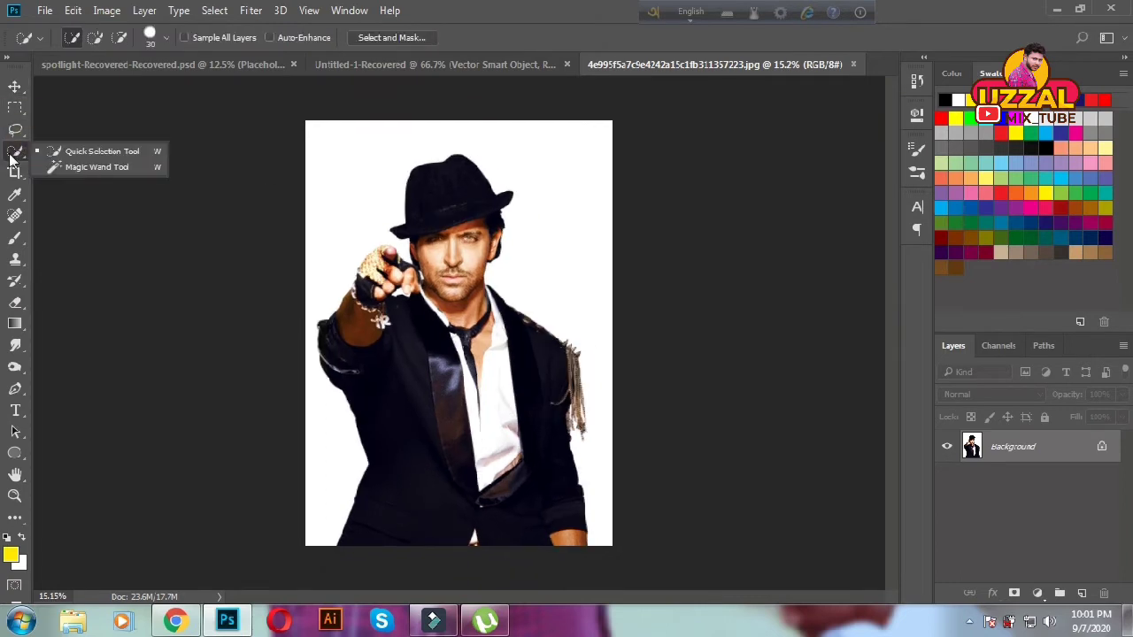
left_click(92, 164)
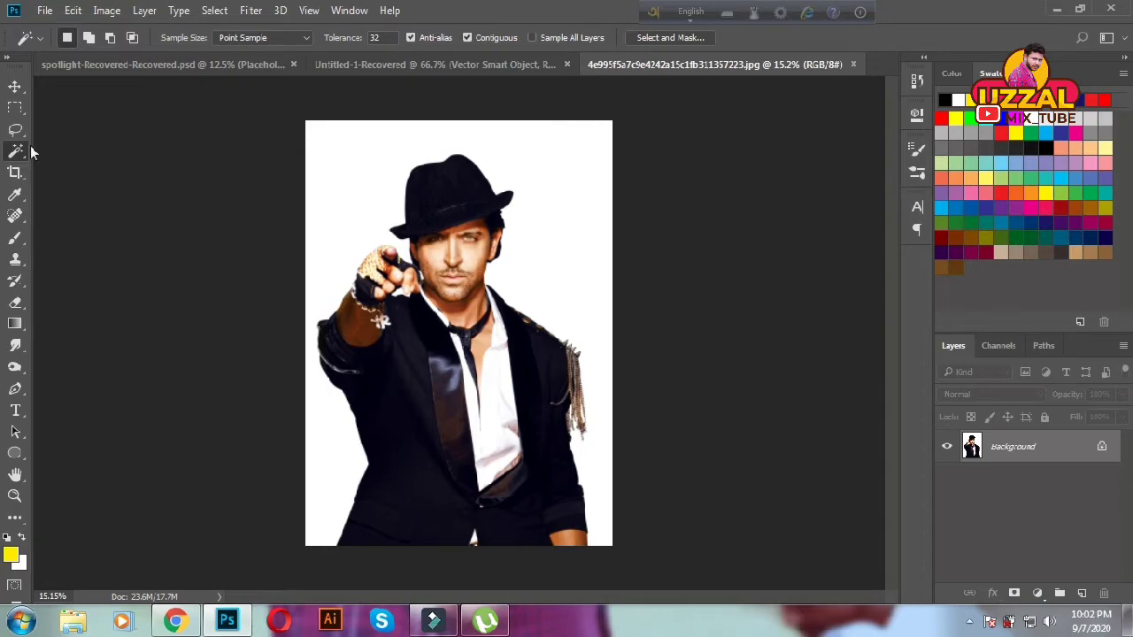
left_click(611, 324)
scroll(465, 301, "up", 3)
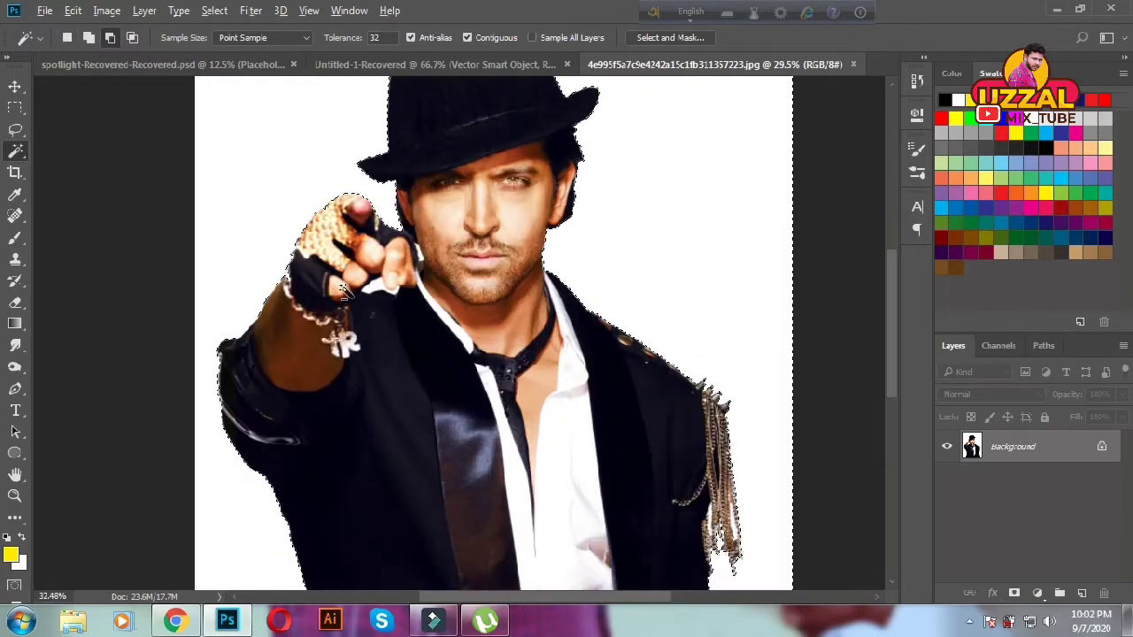
scroll(478, 314, "up", 2)
scroll(487, 323, "up", 2)
scroll(498, 334, "up", 3)
scroll(498, 334, "down", 3)
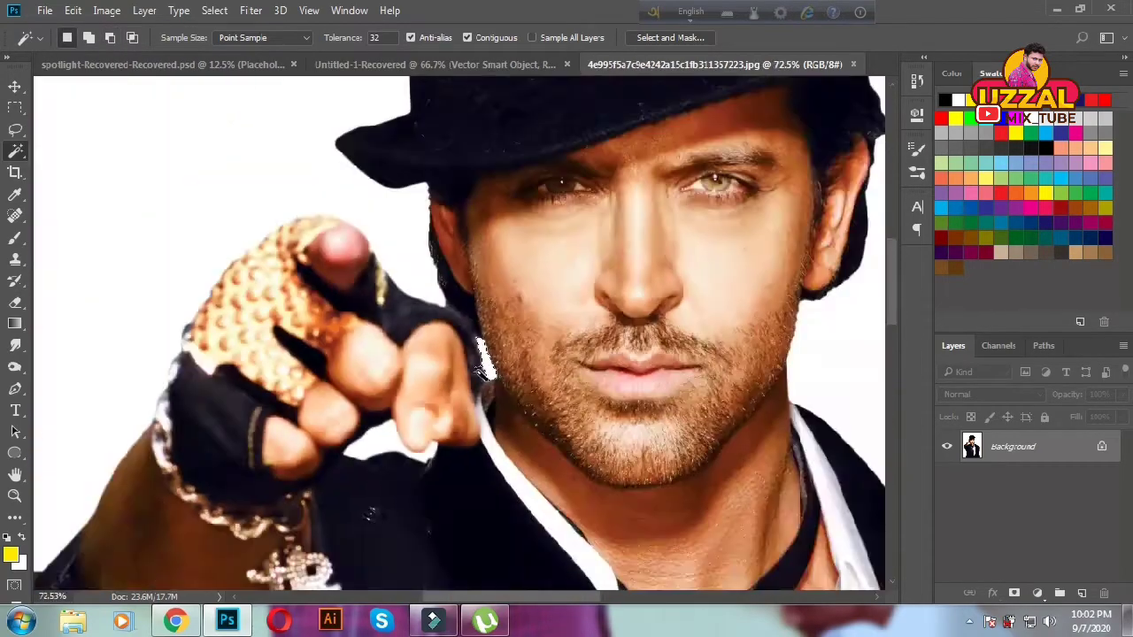
scroll(442, 354, "down", 3)
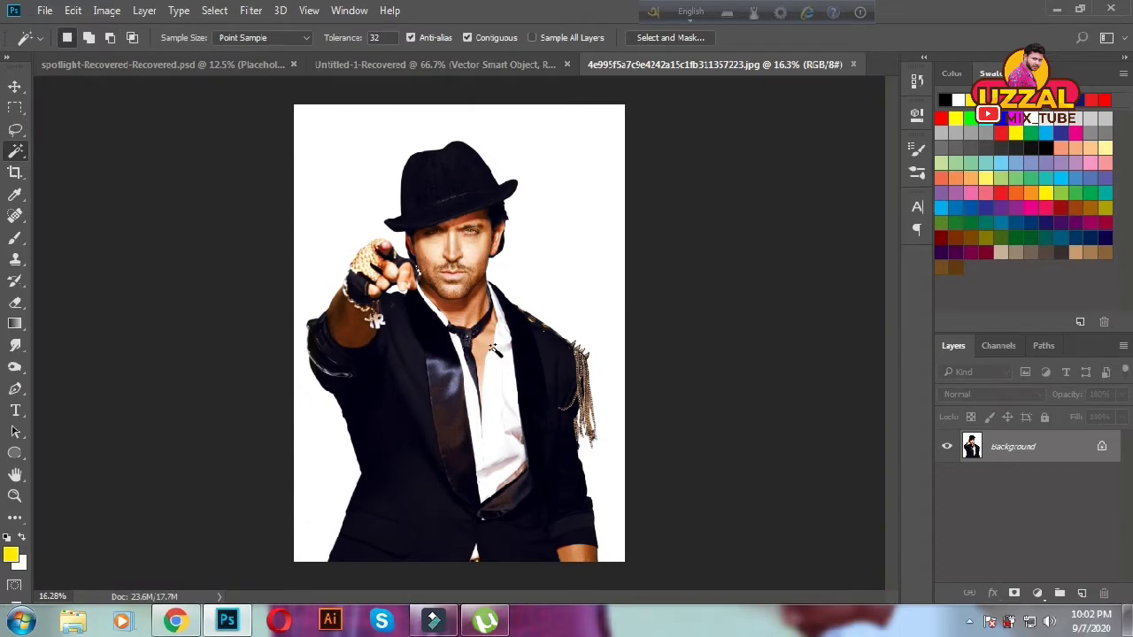
Shift-add the remaining white background areas to the selection
key("shift")
left_click(581, 243, "shift")
scroll(403, 252, "up", 3)
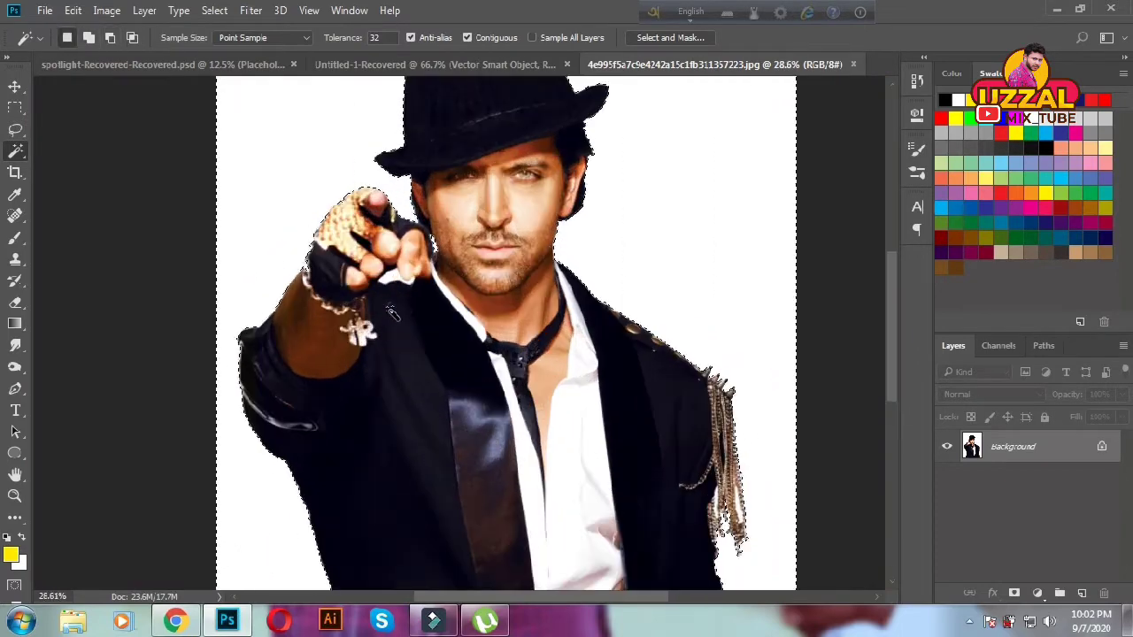
scroll(403, 252, "up", 2)
scroll(403, 248, "up", 2)
scroll(402, 244, "down", 2)
scroll(443, 346, "down", 2)
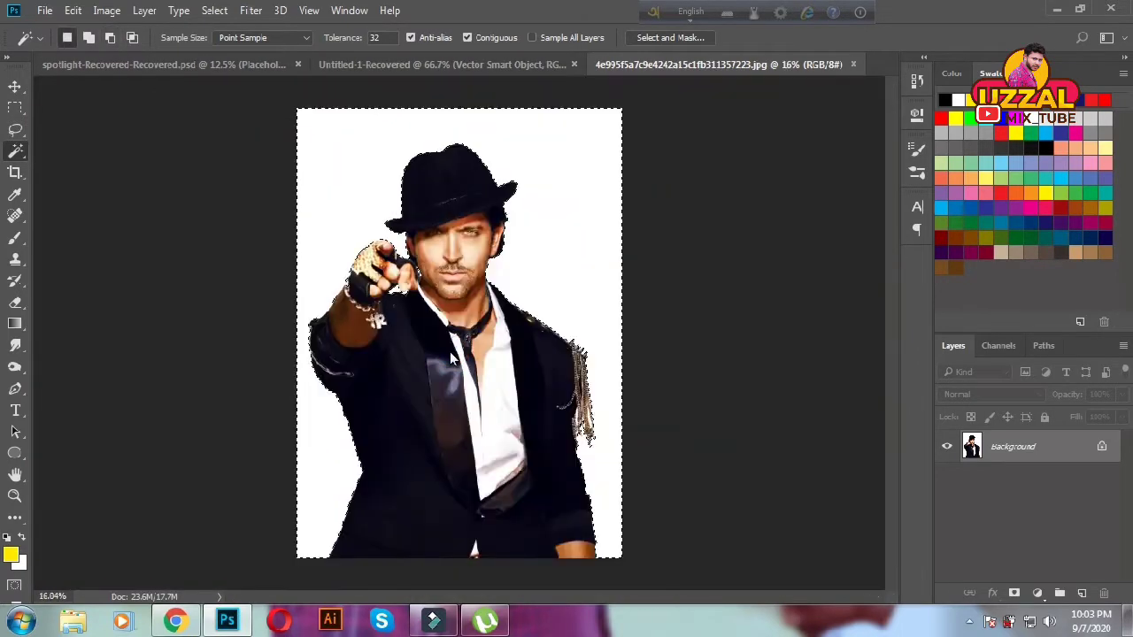
Invert the selection so the man is selected, then enter Select and Mask
right_click(450, 351)
left_click(529, 427)
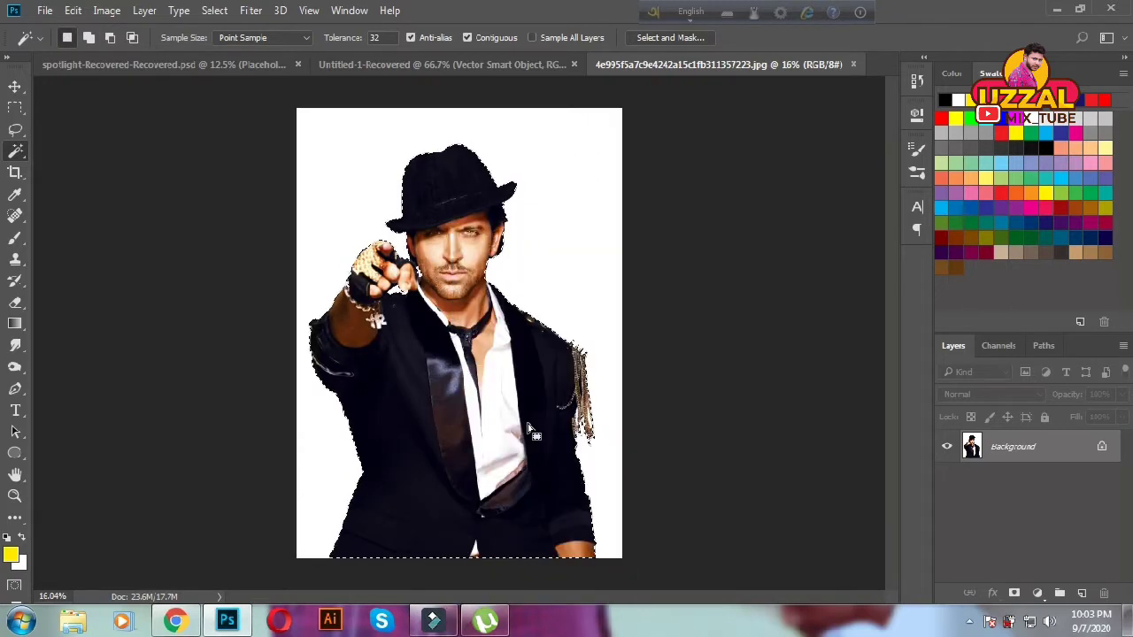
left_click(214, 11)
left_click(258, 209)
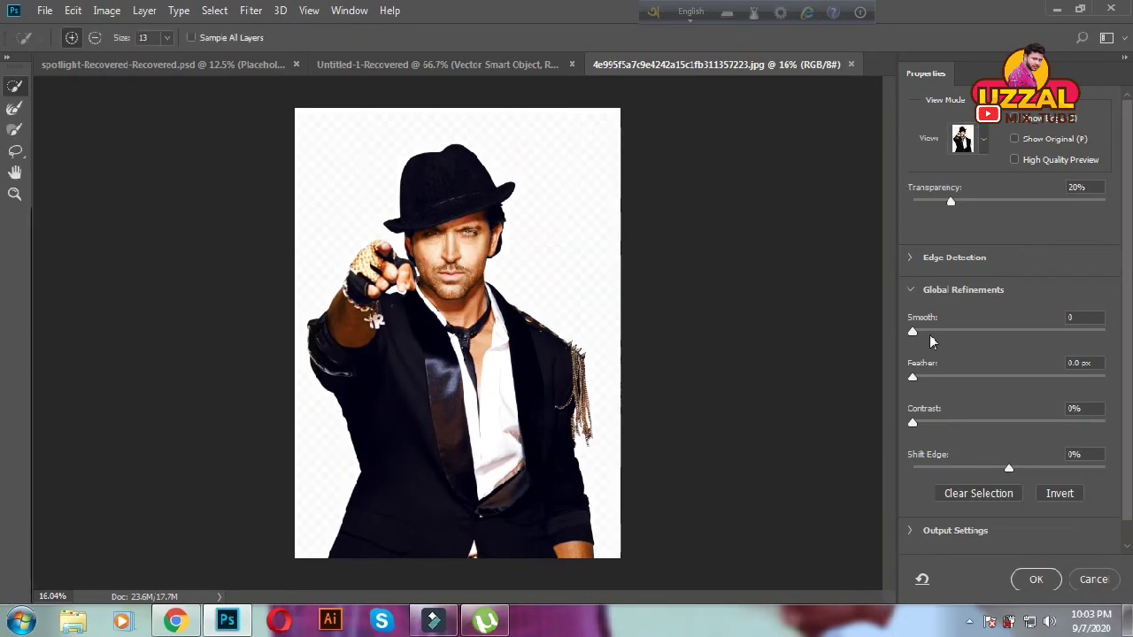
Enable Smart Radius and output the refined cut-out to a new layer
left_click(912, 258)
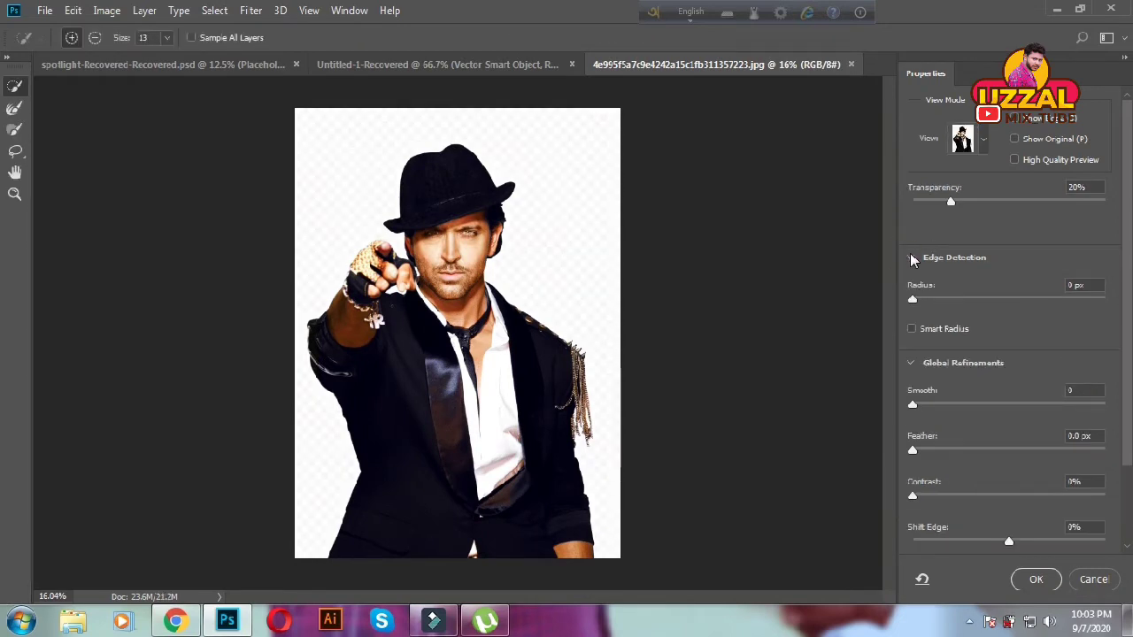
left_click(912, 328)
scroll(958, 408, "down", 3)
scroll(912, 511, "down", 1)
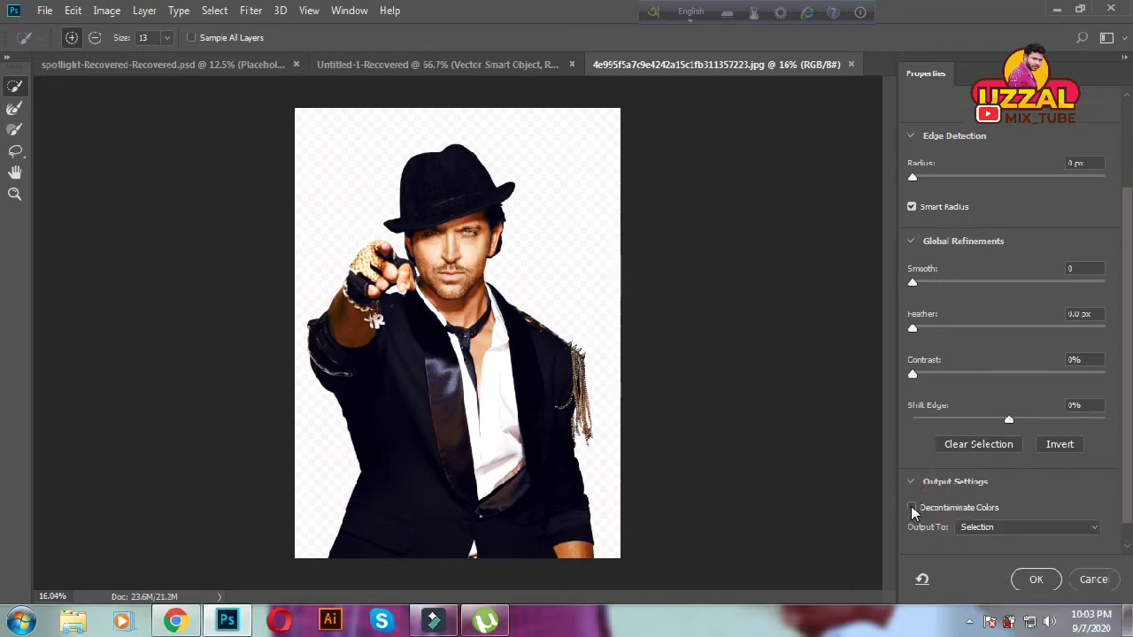
scroll(913, 511, "down", 1)
left_click(1082, 501)
left_click(992, 537)
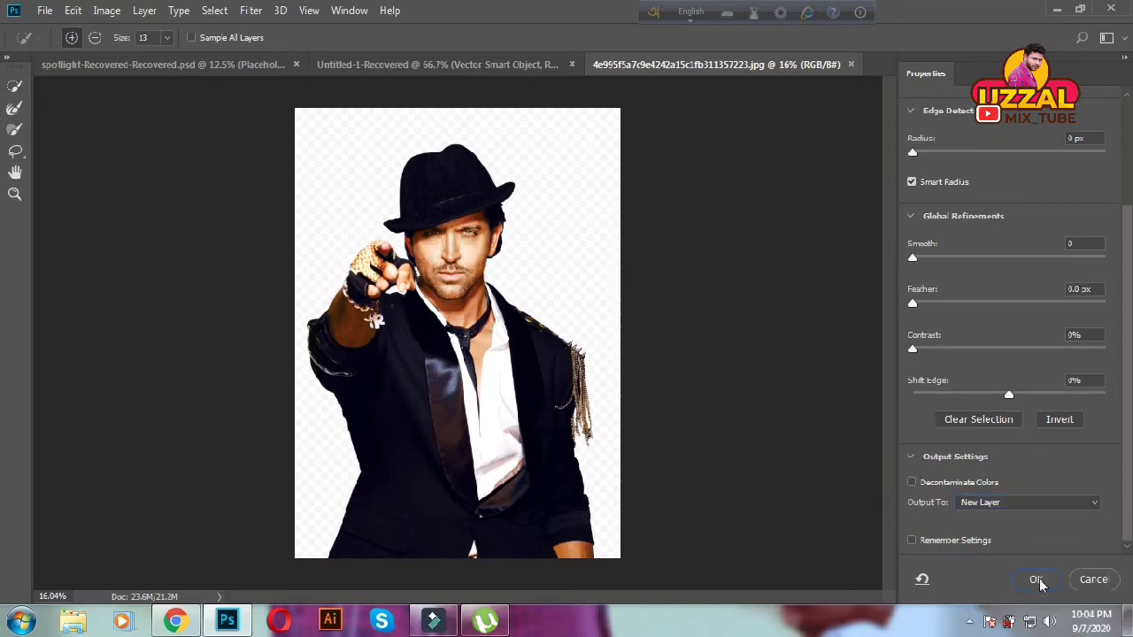
left_click(1039, 579)
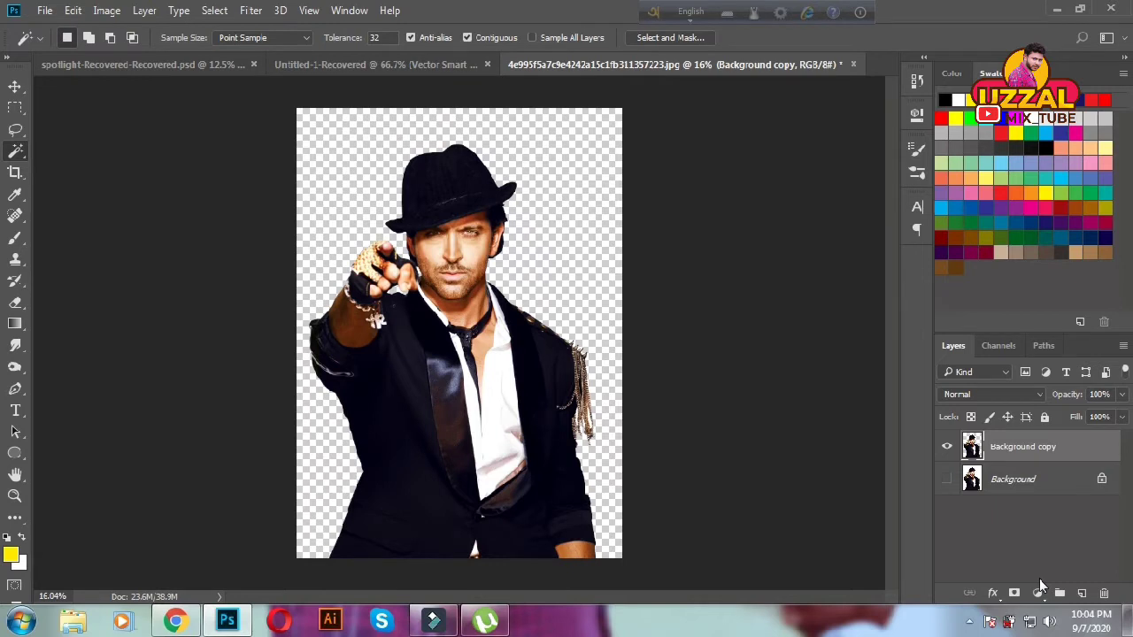
Add a layer mask to Background copy and a Black & White adjustment layer above it
left_click(962, 576)
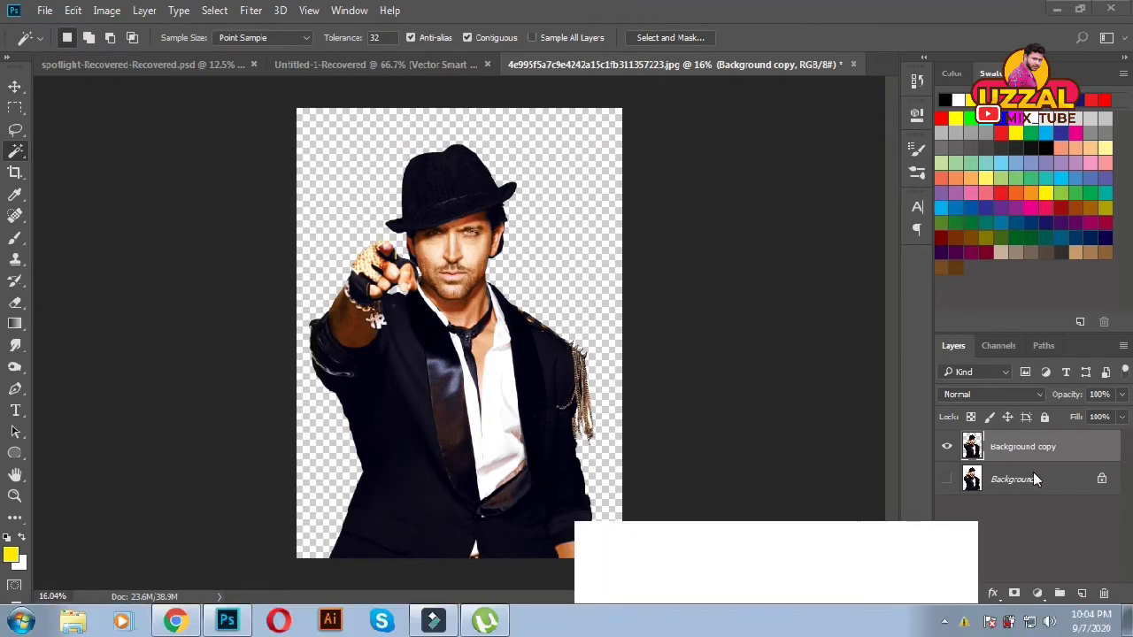
left_click(967, 542)
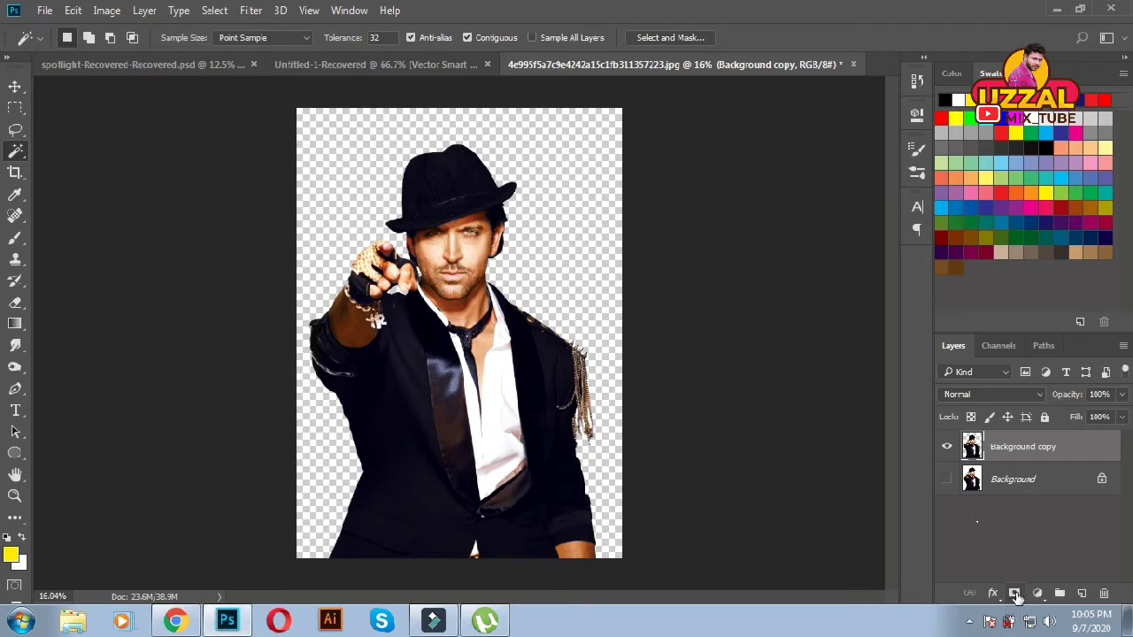
left_click(1016, 594)
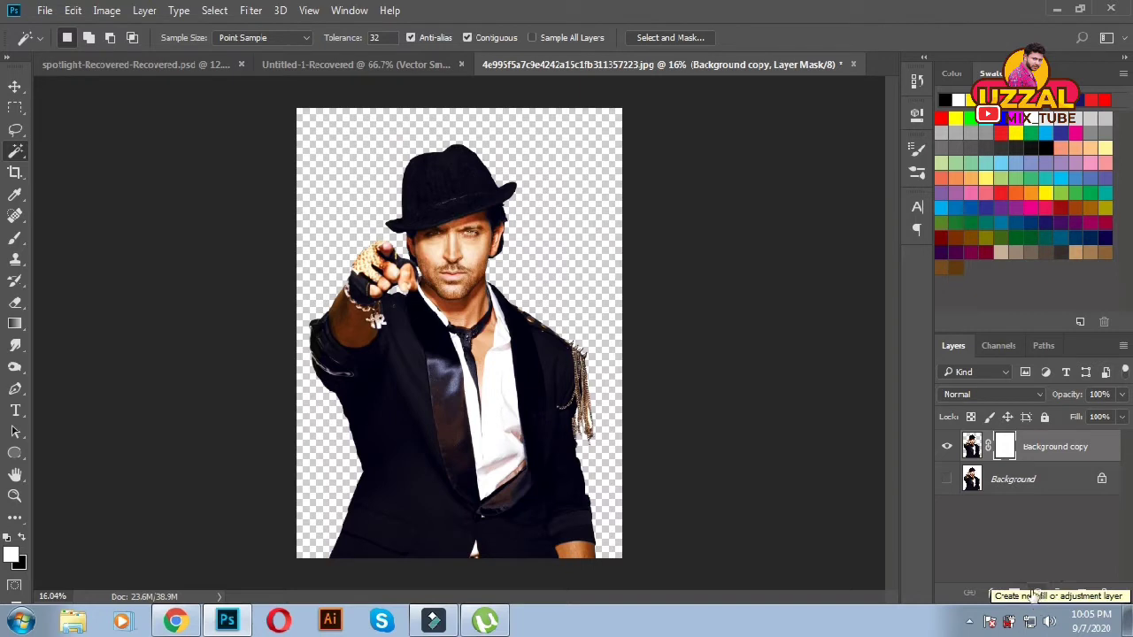
left_click(1036, 594)
left_click(1024, 425)
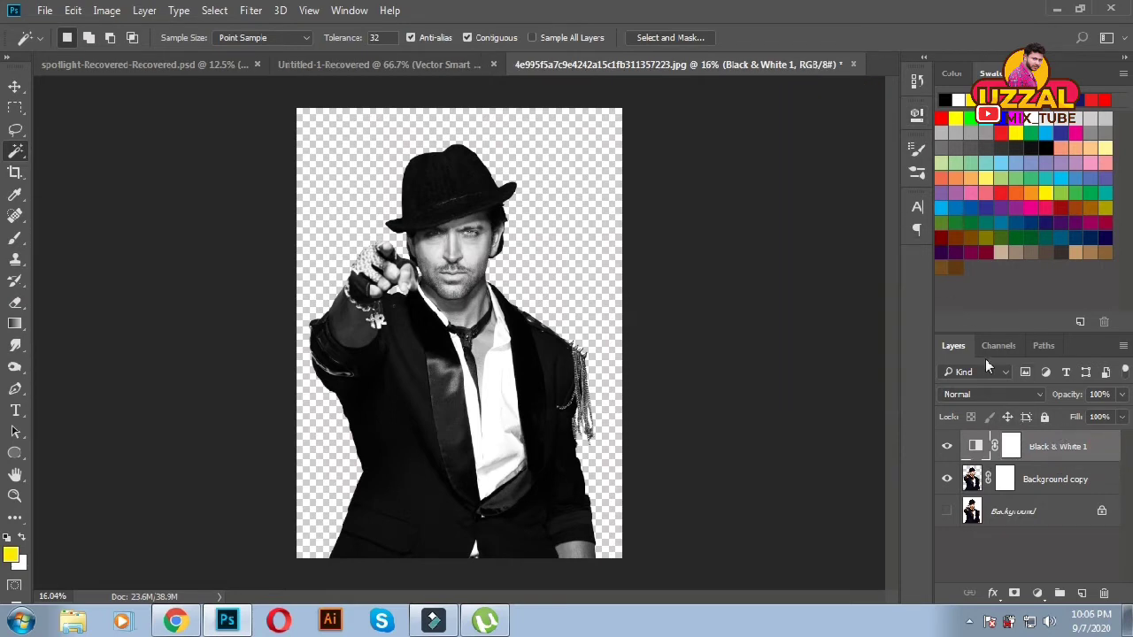
Convert Background copy and Black & White 1 together into one smart object
left_click(1044, 481)
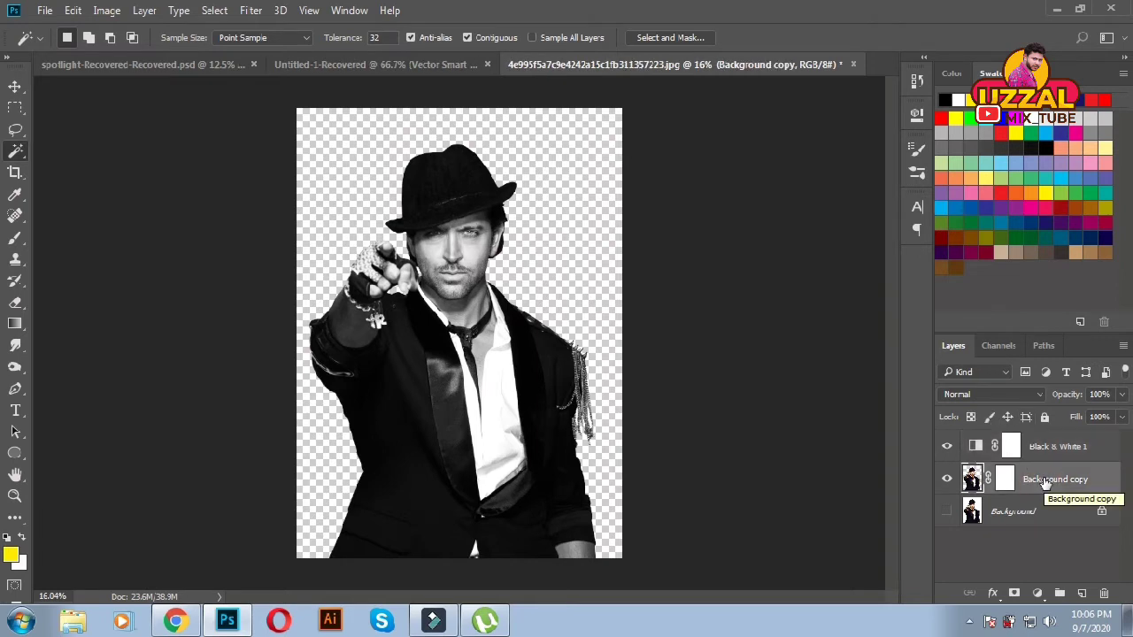
left_click(1055, 447)
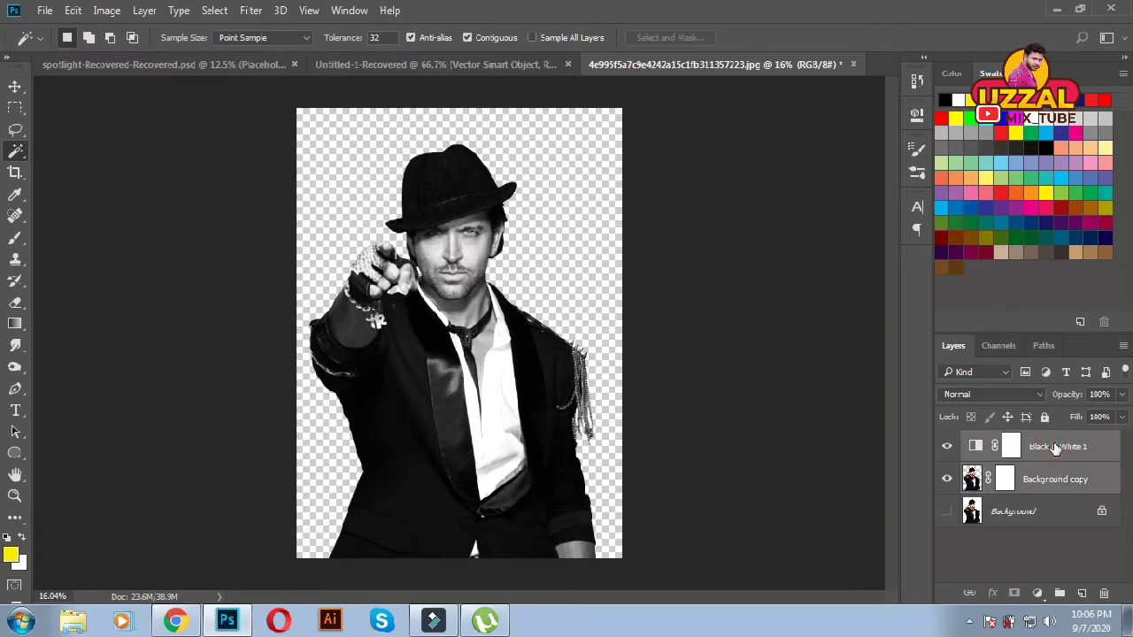
left_click(1123, 345)
left_click(867, 375)
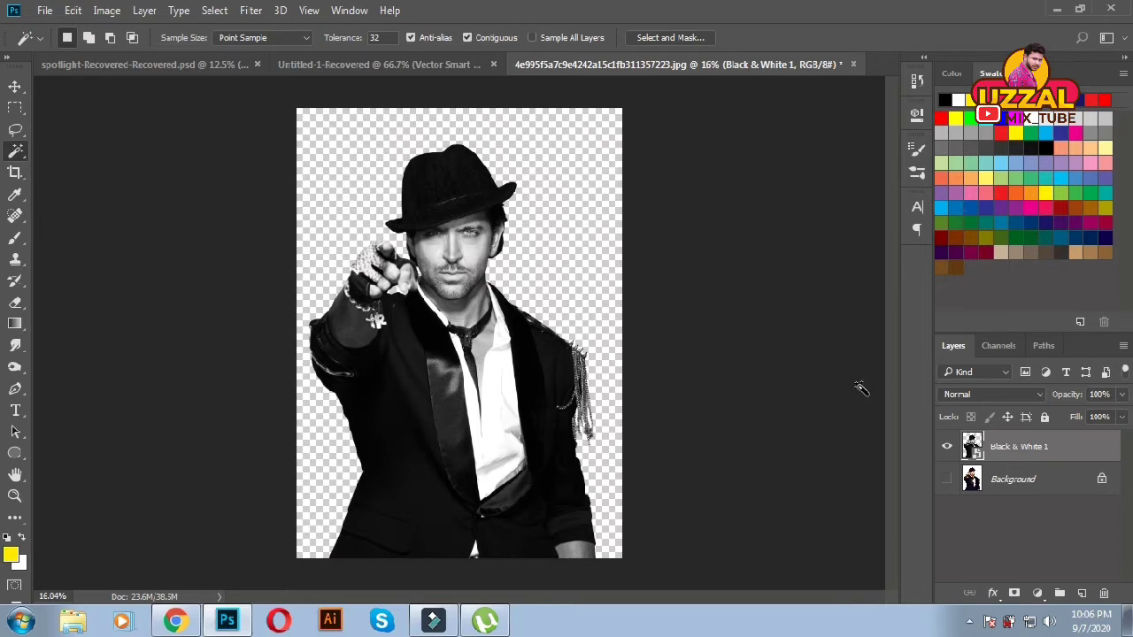
Duplicate Black & White 1 and set the copy's blend mode to Difference
key("ctrl+j")
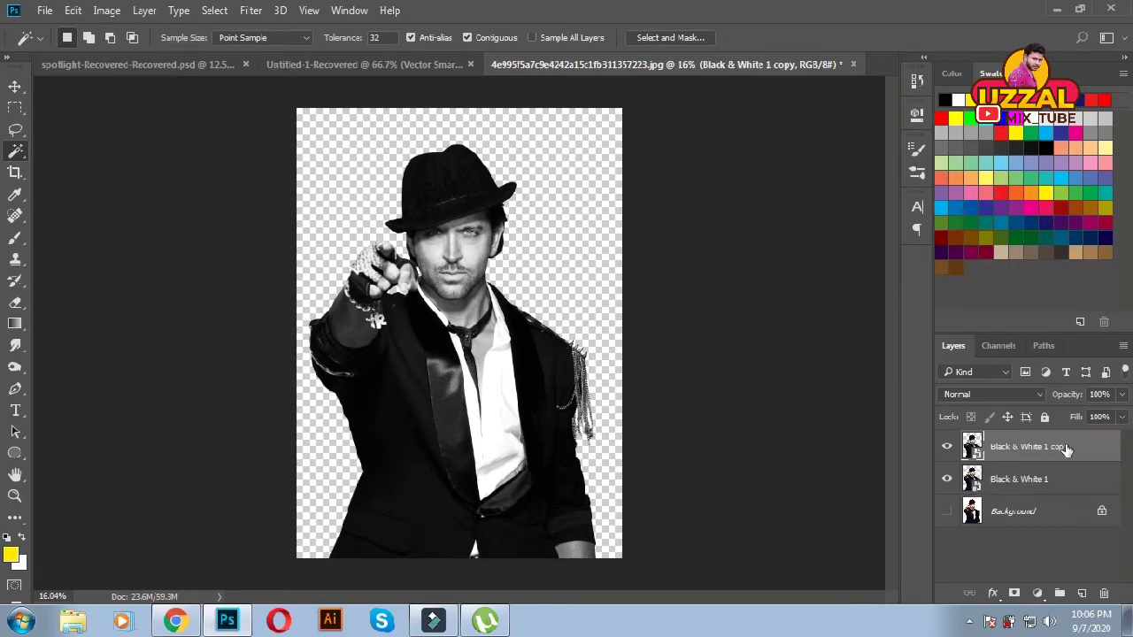
left_click(1039, 395)
left_click(968, 304)
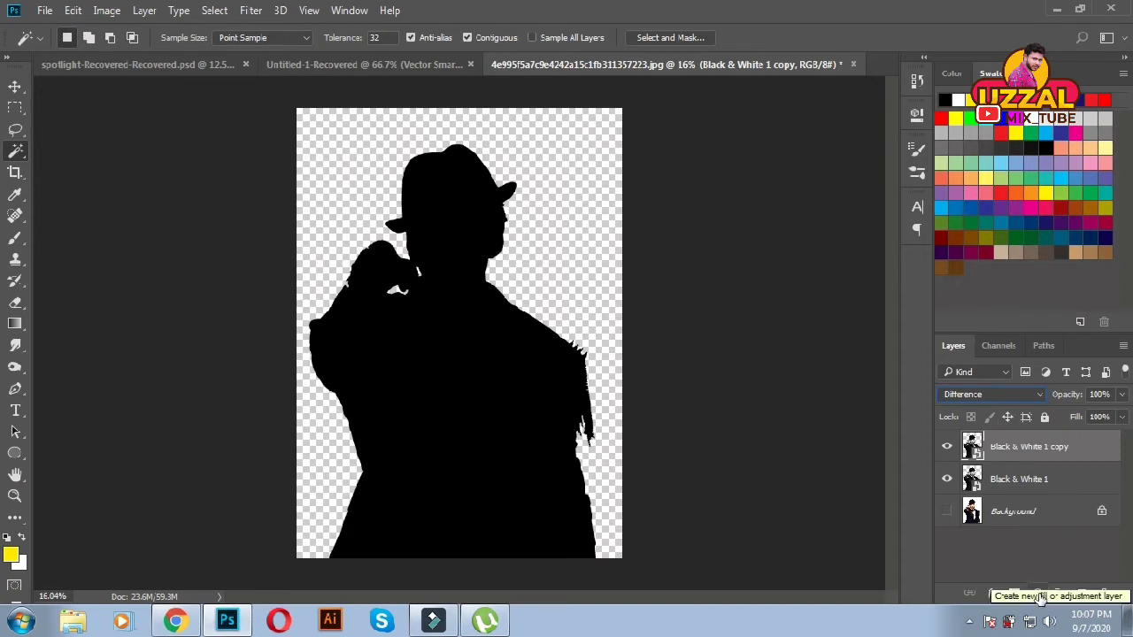
left_click(1041, 600)
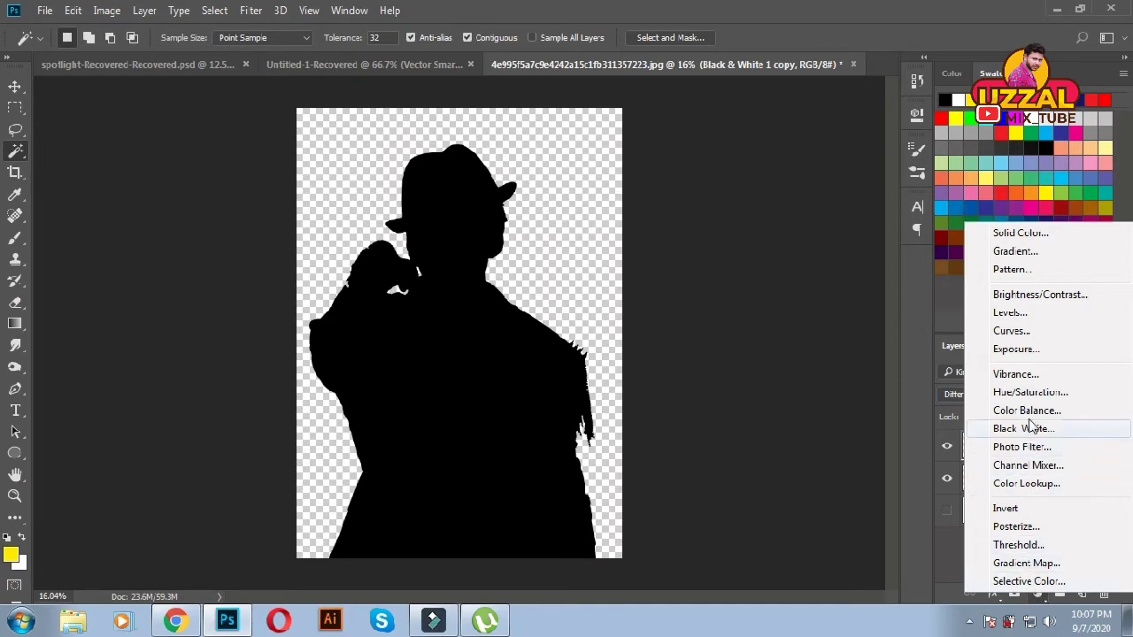
Add an Invert adjustment layer clipped to Black & White 1 copy
left_click(1005, 508)
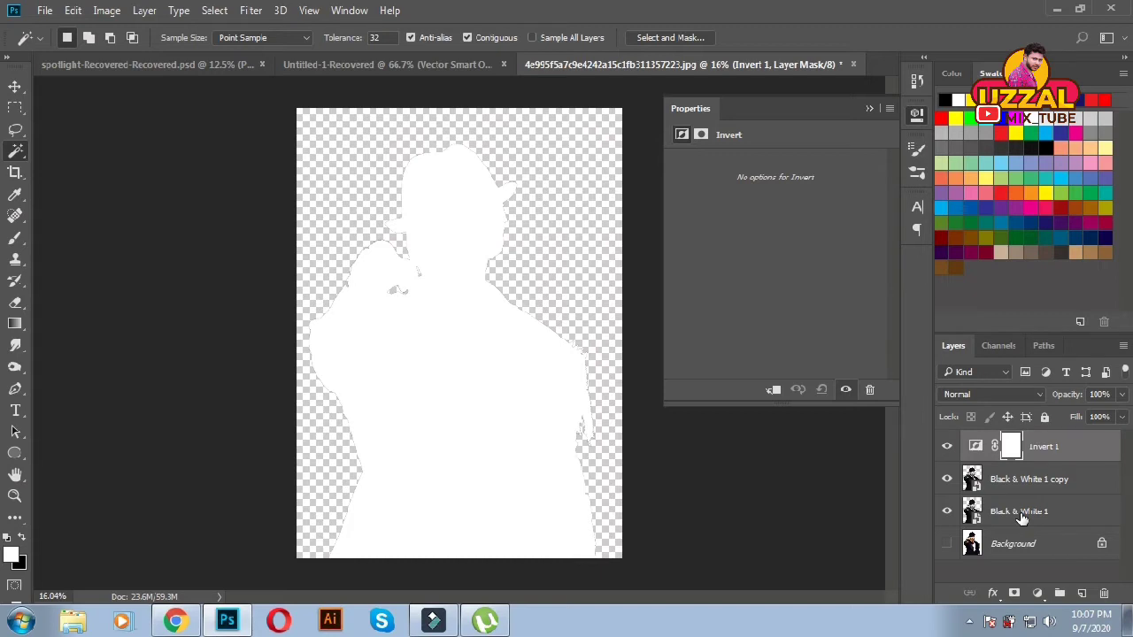
key("ctrl+alt+g")
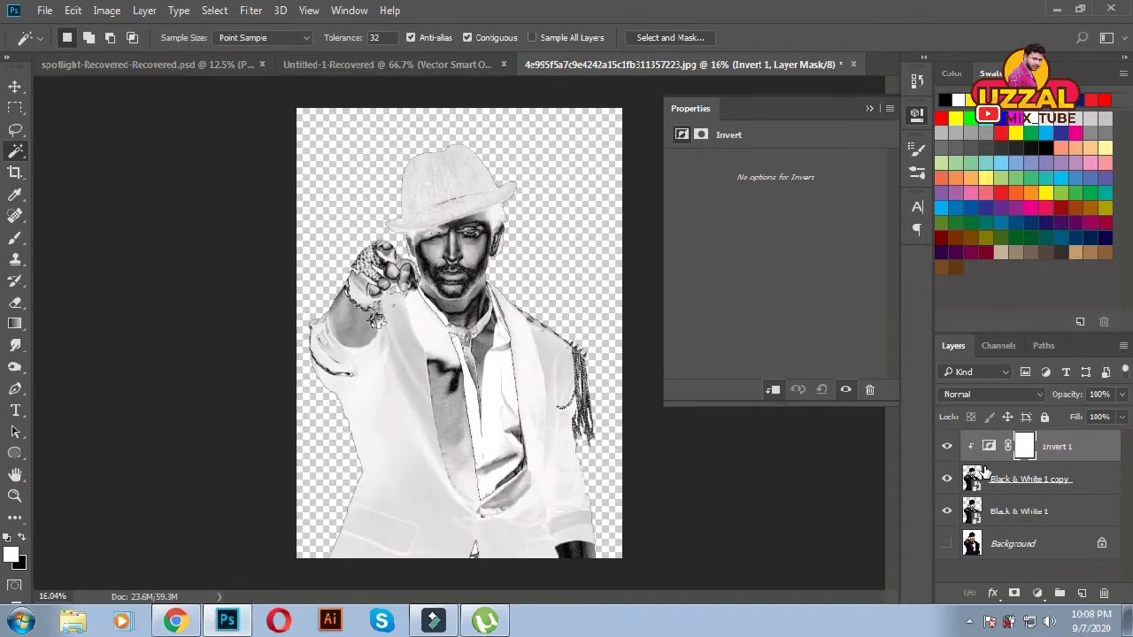
Merge Invert 1 and both Black & White layers into one smart object, then duplicate it
left_click(1025, 517, "shift")
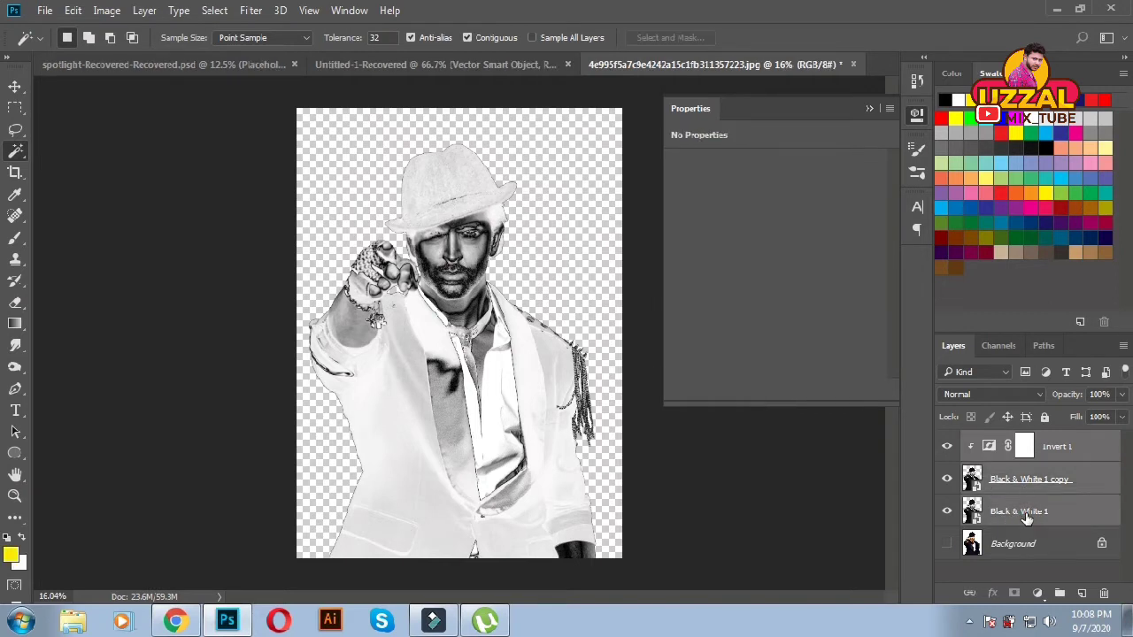
left_click(1123, 345)
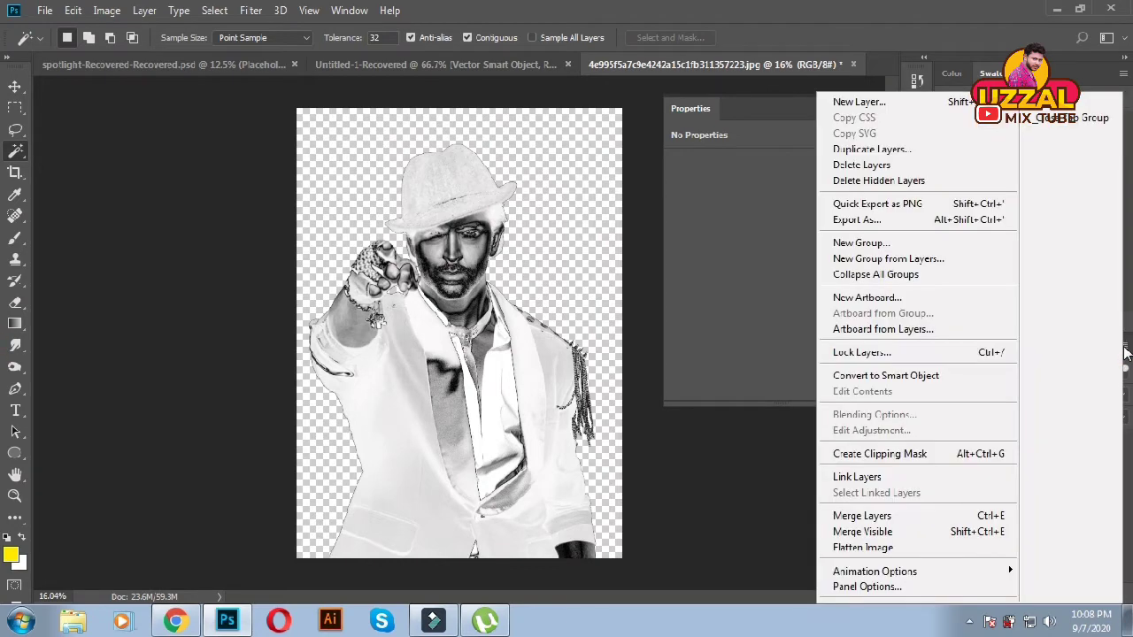
left_click(881, 376)
left_click(869, 108)
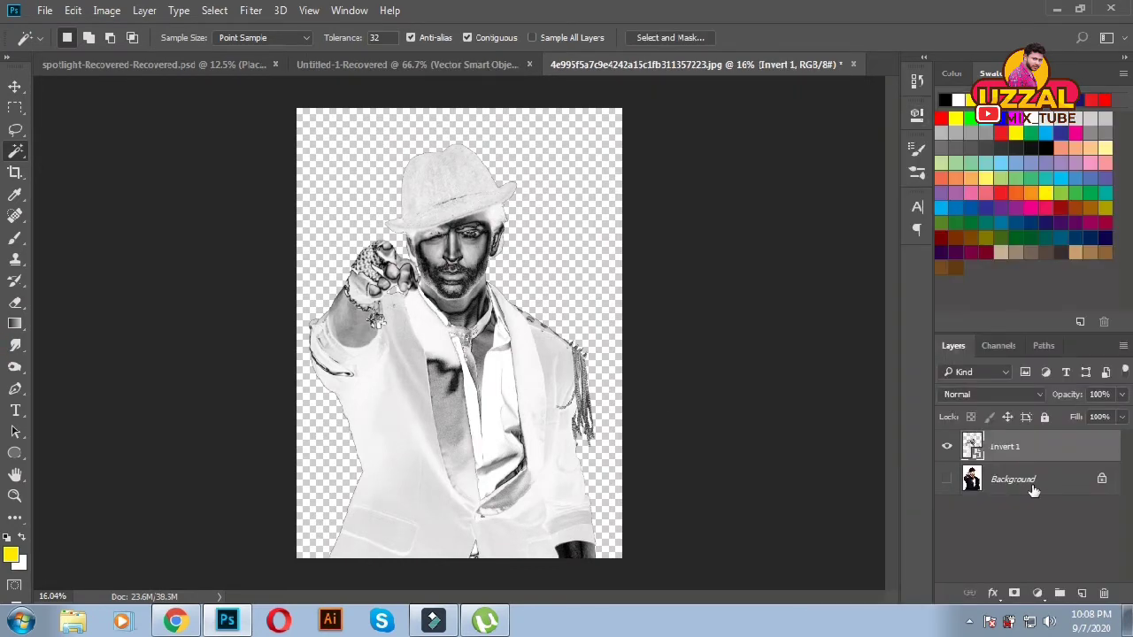
key("ctrl+j")
Set Invert 1 copy to Difference blending and add an Invert 2 adjustment above it
left_click(1039, 394)
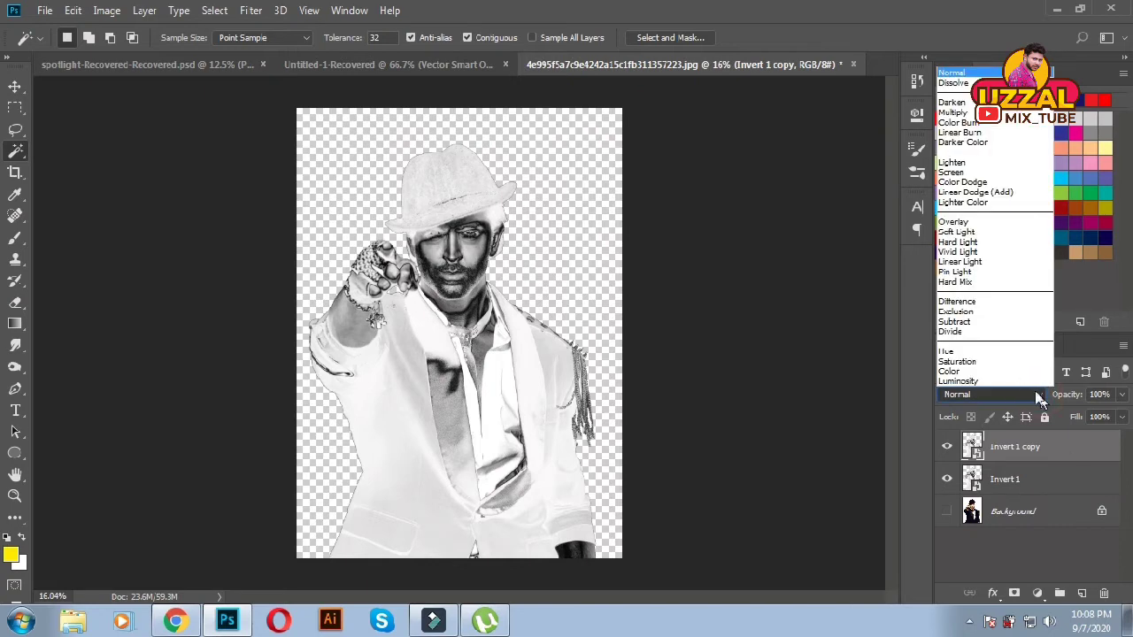
left_click(965, 295)
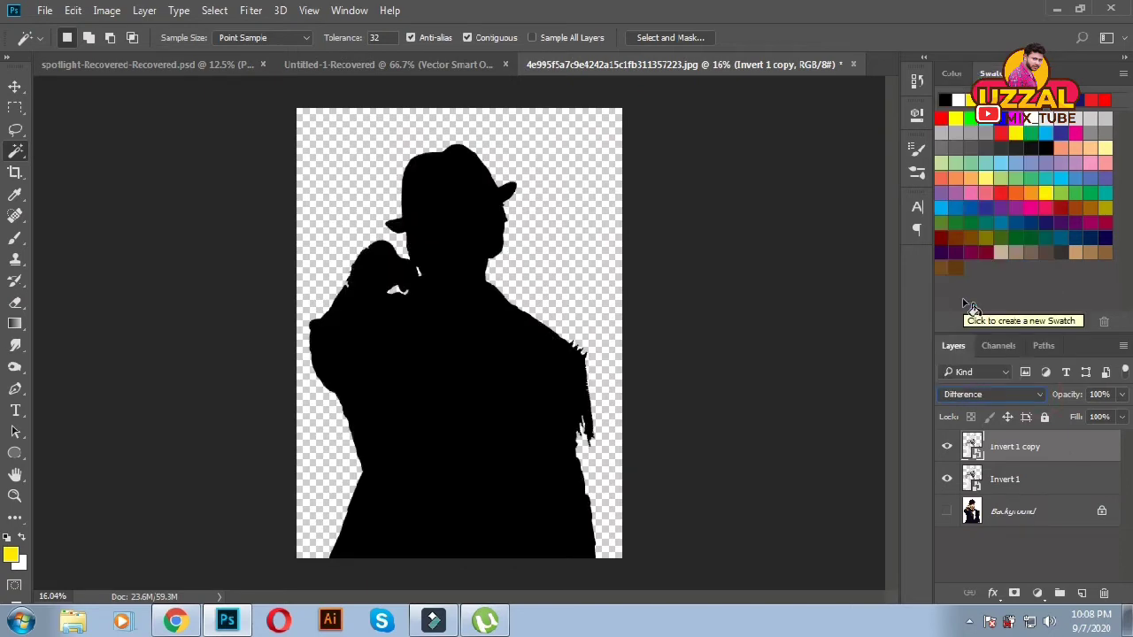
left_click(1037, 593)
left_click(1022, 511)
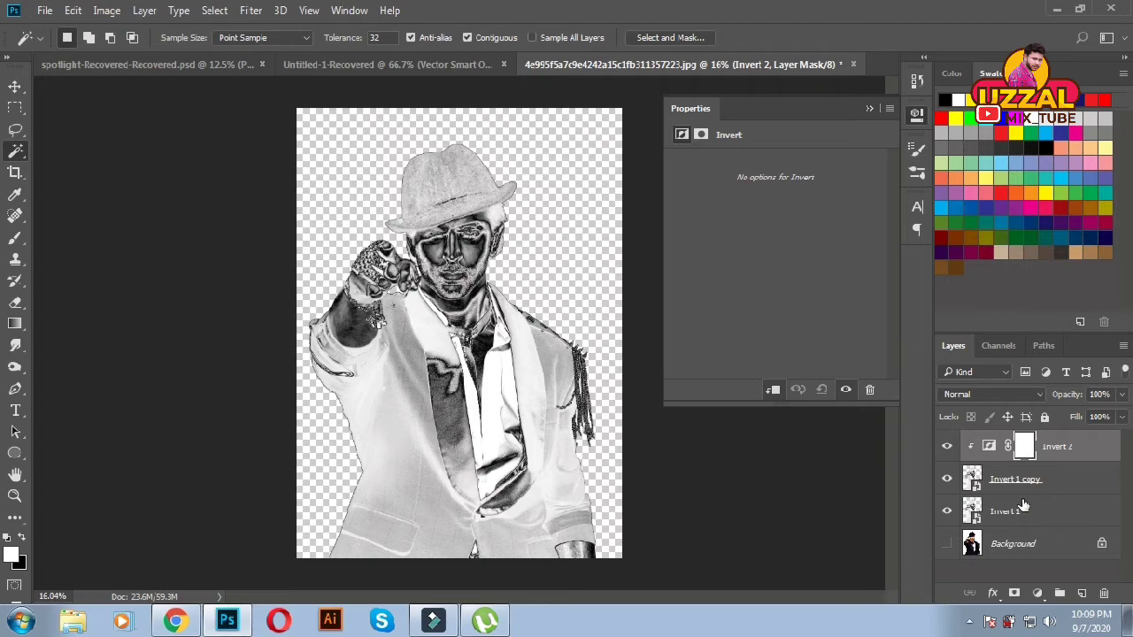
Convert Invert 2, Invert 1 copy and Invert 1 into a single Invert 2 smart object
left_click(1036, 513, "shift")
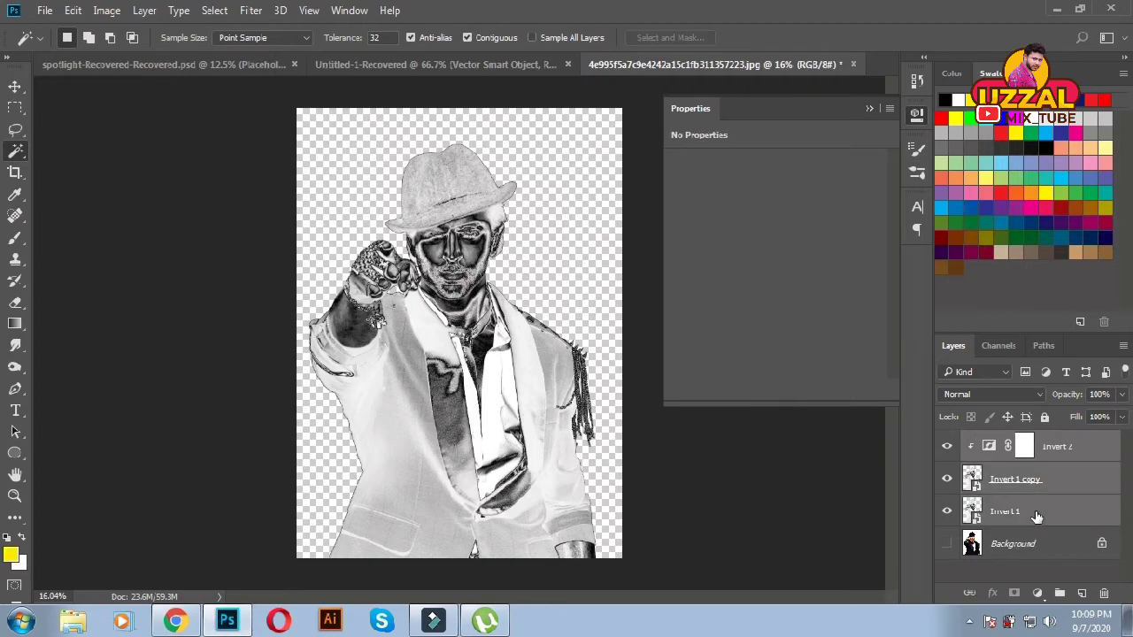
right_click(1036, 512)
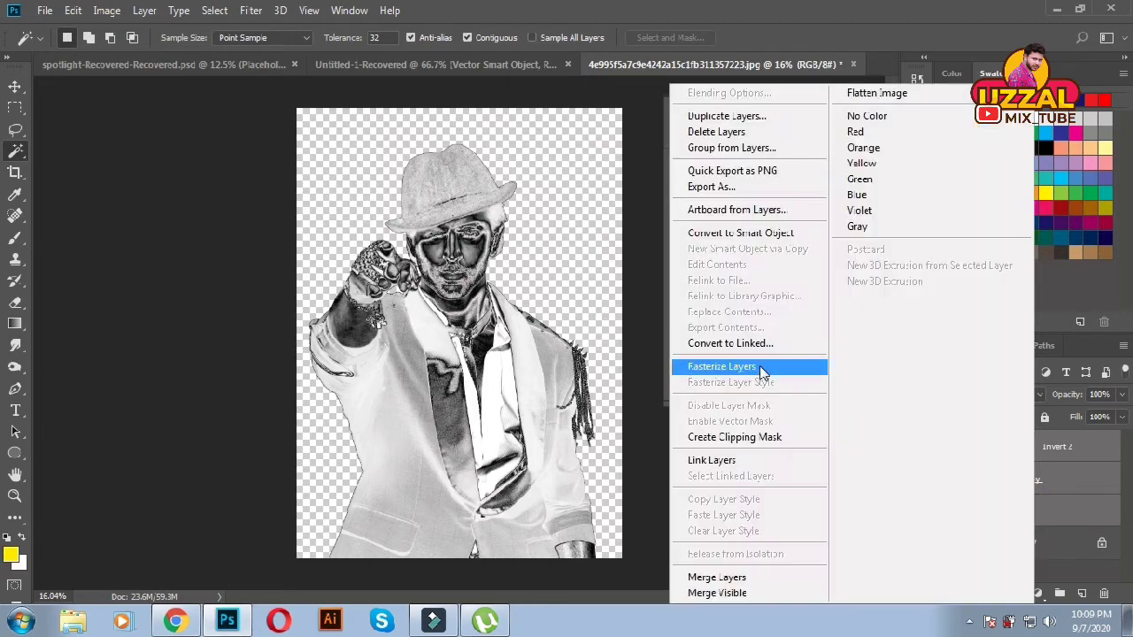
left_click(767, 241)
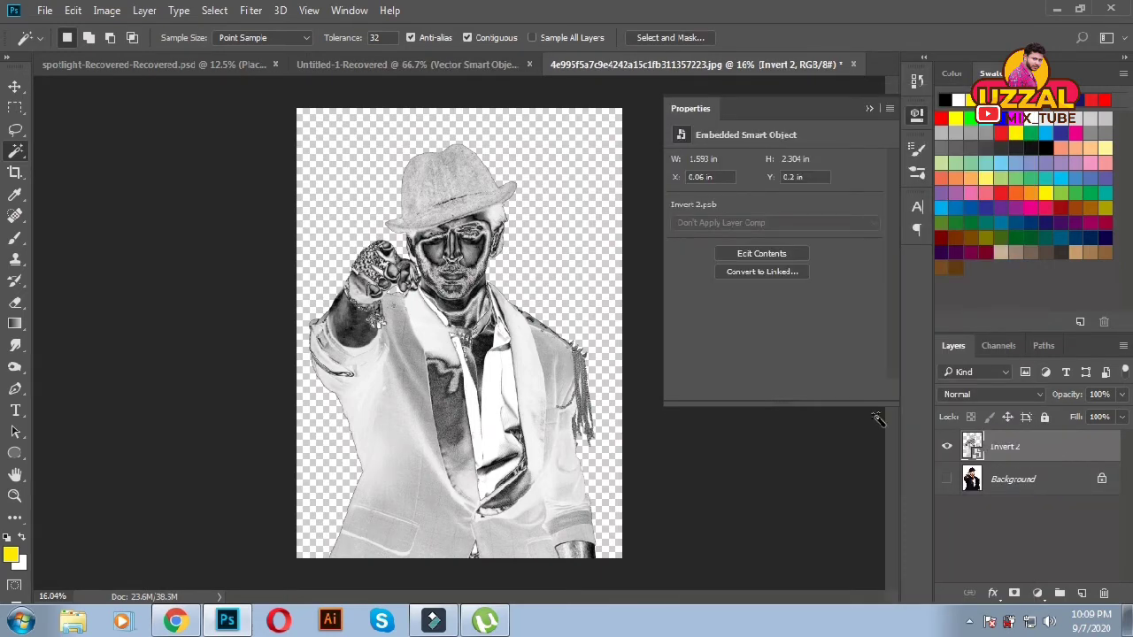
left_click(251, 11)
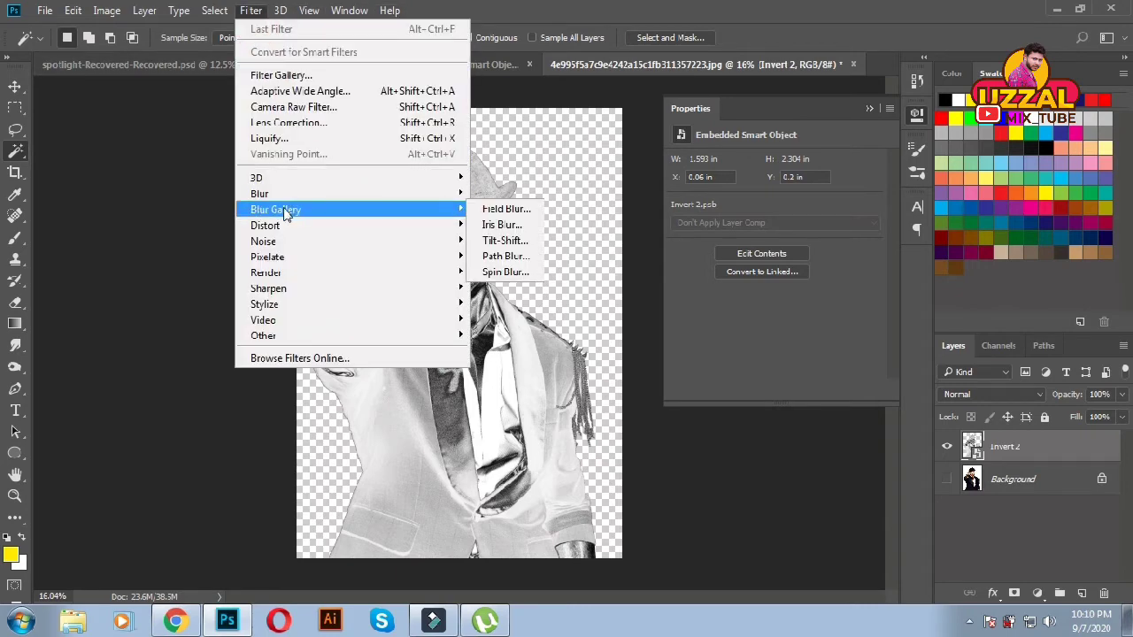
Apply Plastic Wrap from the Filter Gallery with Highlight Strength 12 and Smoothness 15
left_click(280, 76)
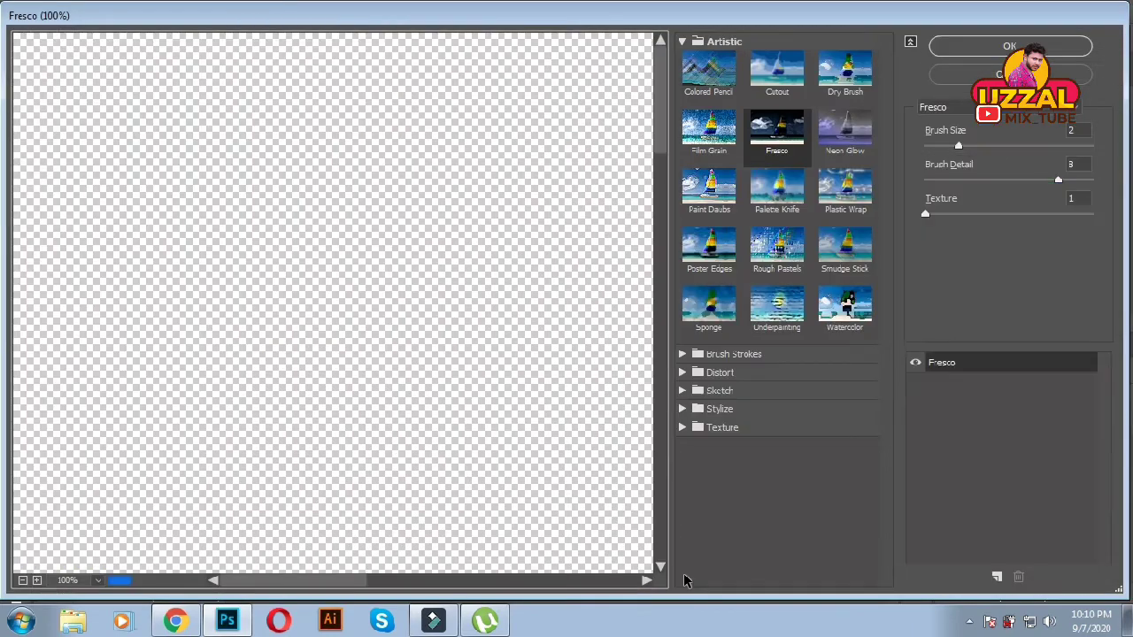
key("ctrl+minus")
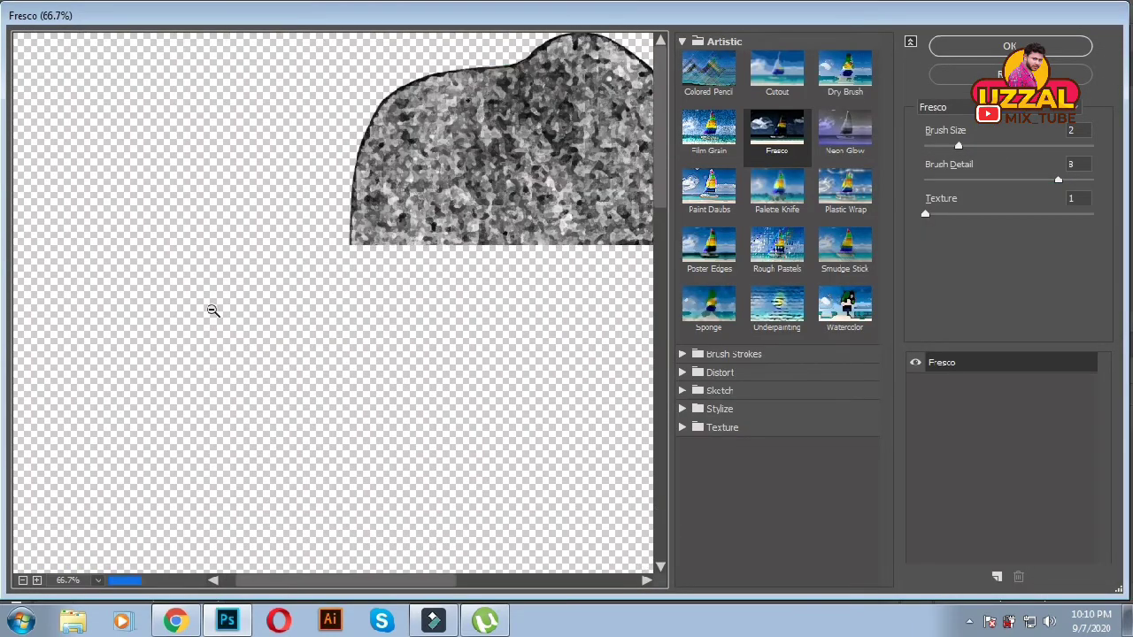
key("ctrl+minus")
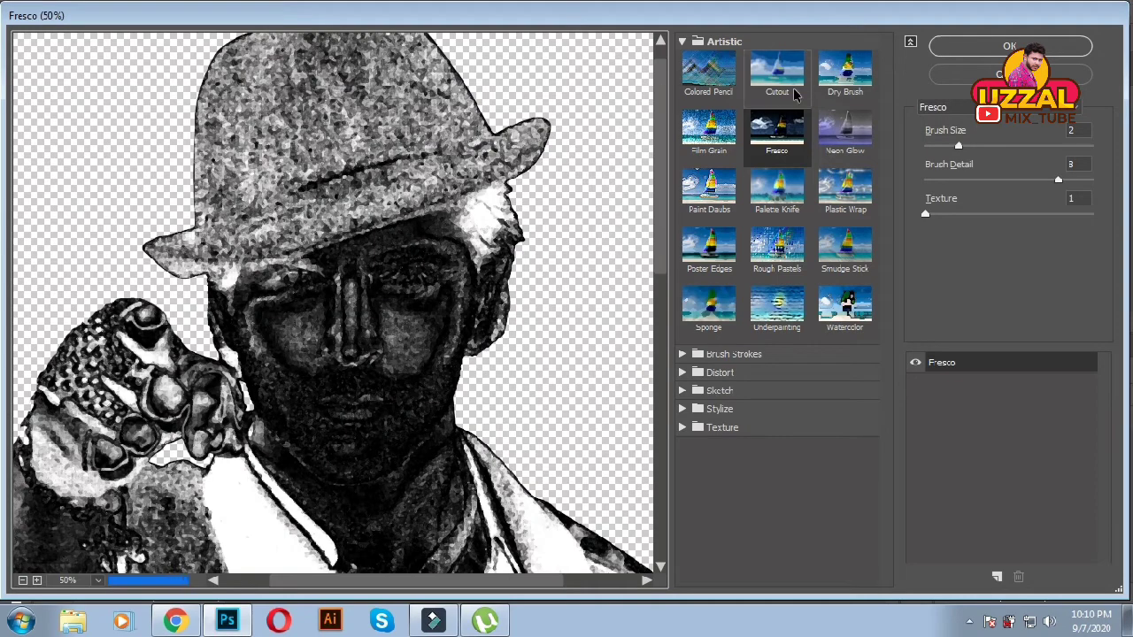
left_click(848, 196)
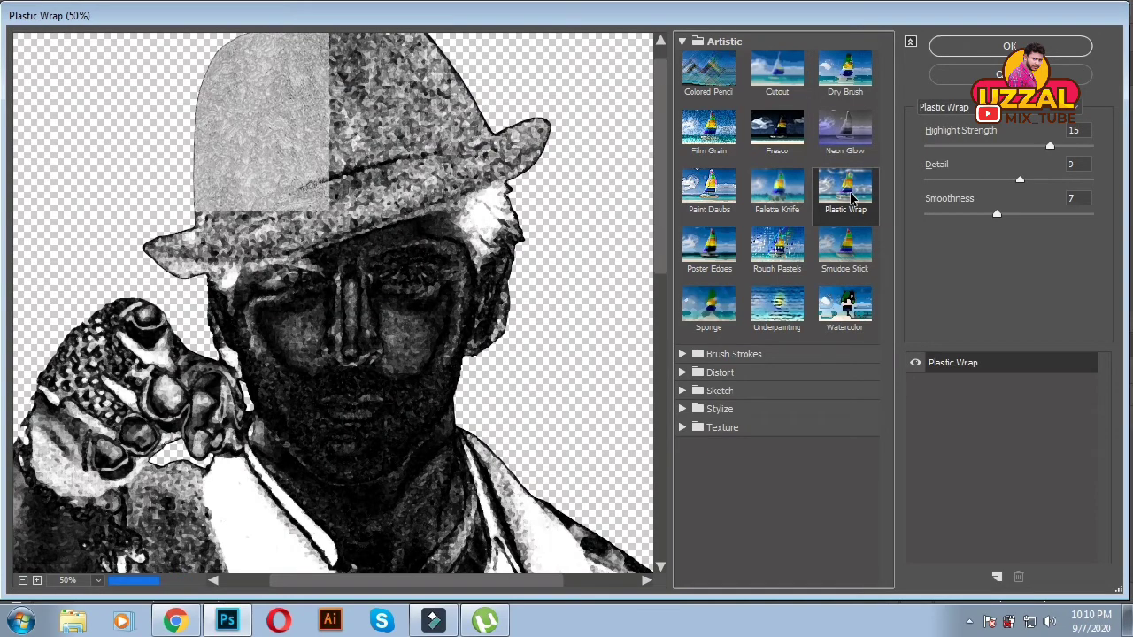
left_click_drag(1049, 145, 1025, 145)
left_click(1068, 198)
type("15")
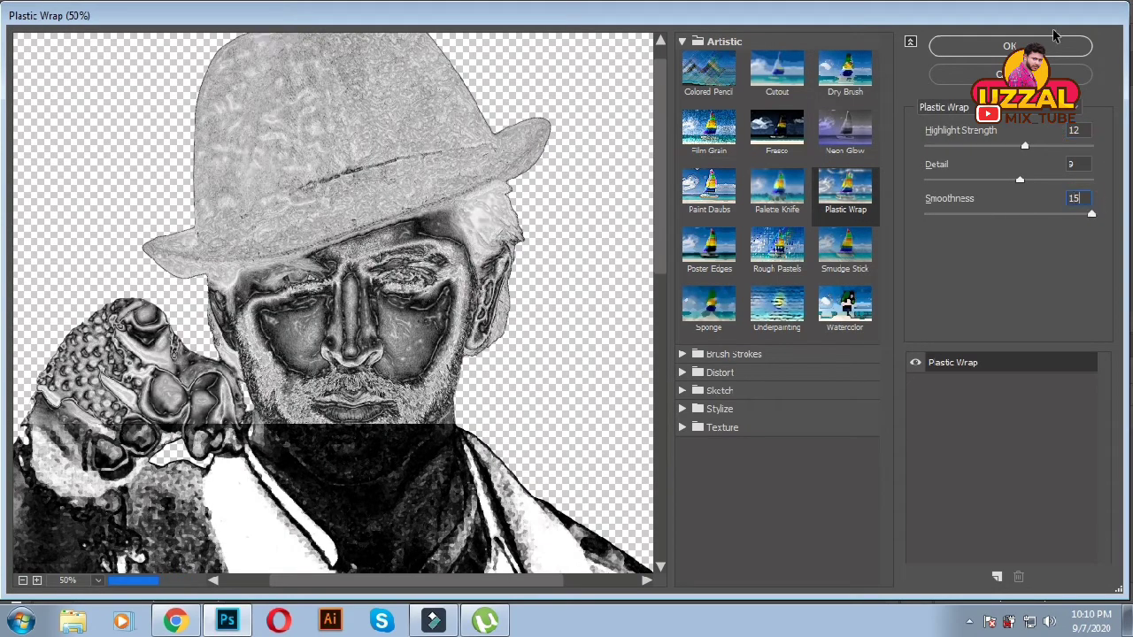
left_click(1009, 45)
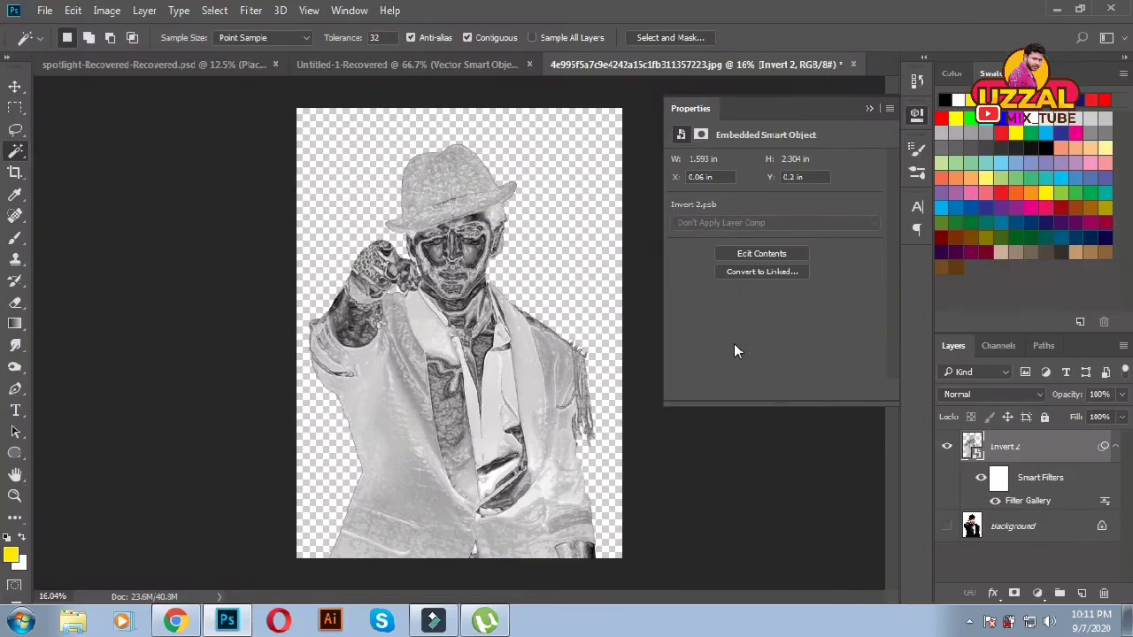
Apply a Surface Blur smart filter to Invert 2 with Radius 10 and Threshold 20
left_click(869, 108)
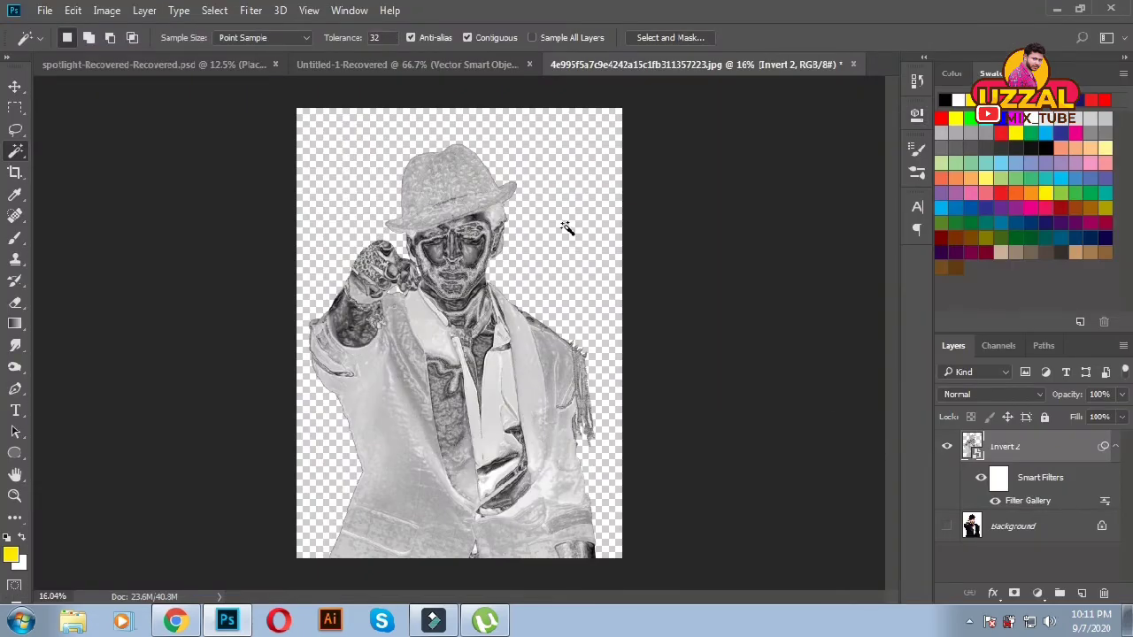
left_click(251, 10)
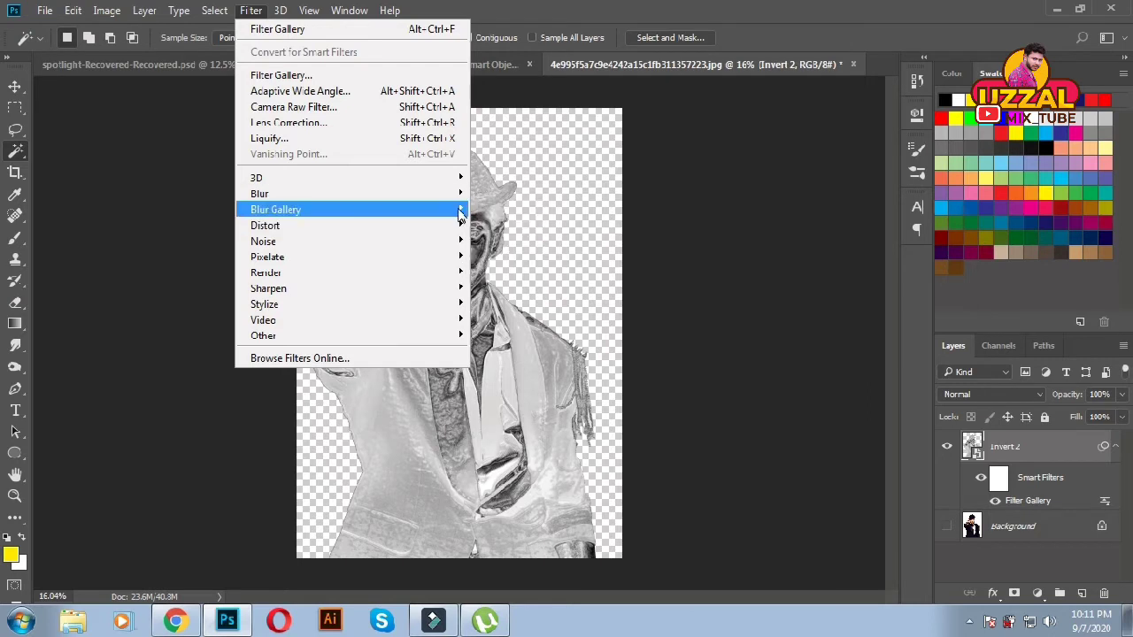
mouse_move(260, 193)
left_click(512, 350)
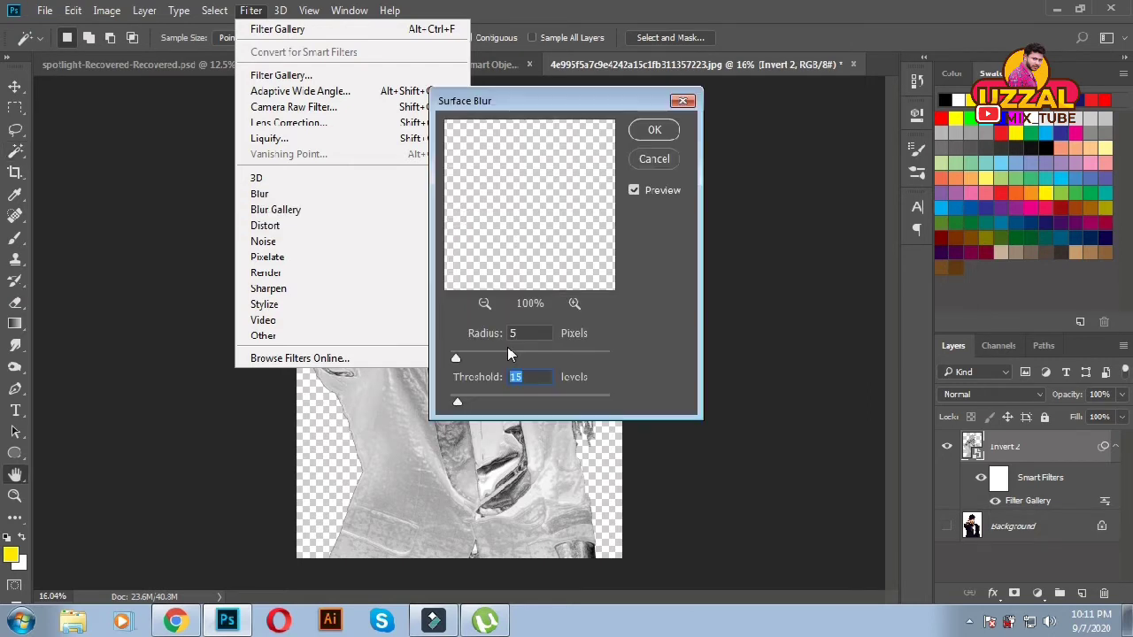
left_click(534, 334)
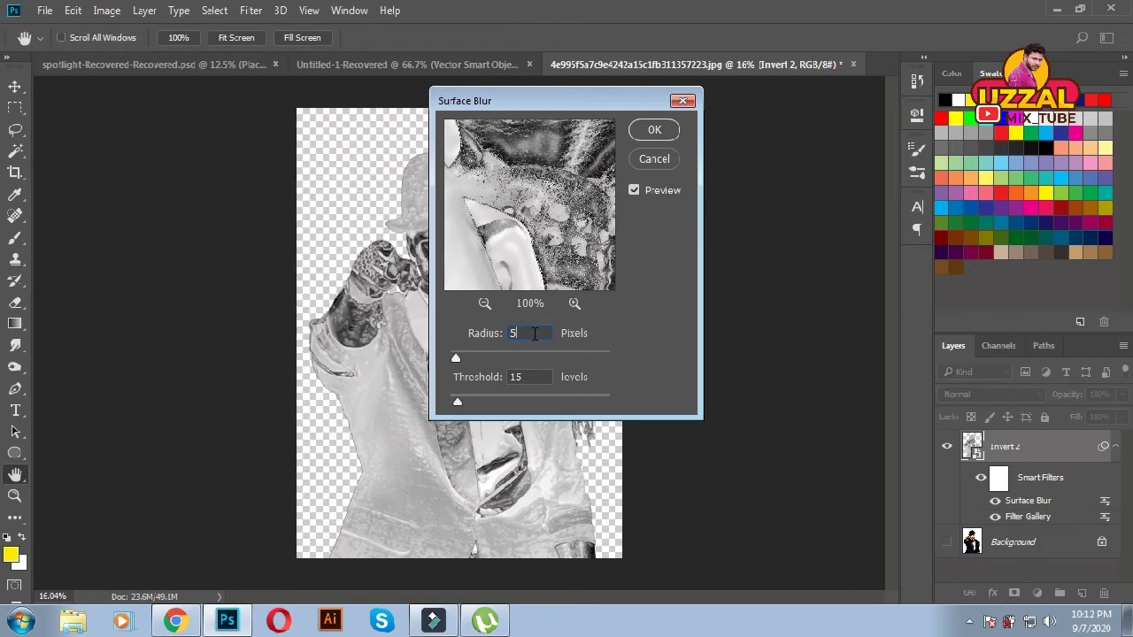
double_click(533, 333)
type("10")
left_click(529, 377)
key("Up")
key("Up")
key("Up")
key("Up")
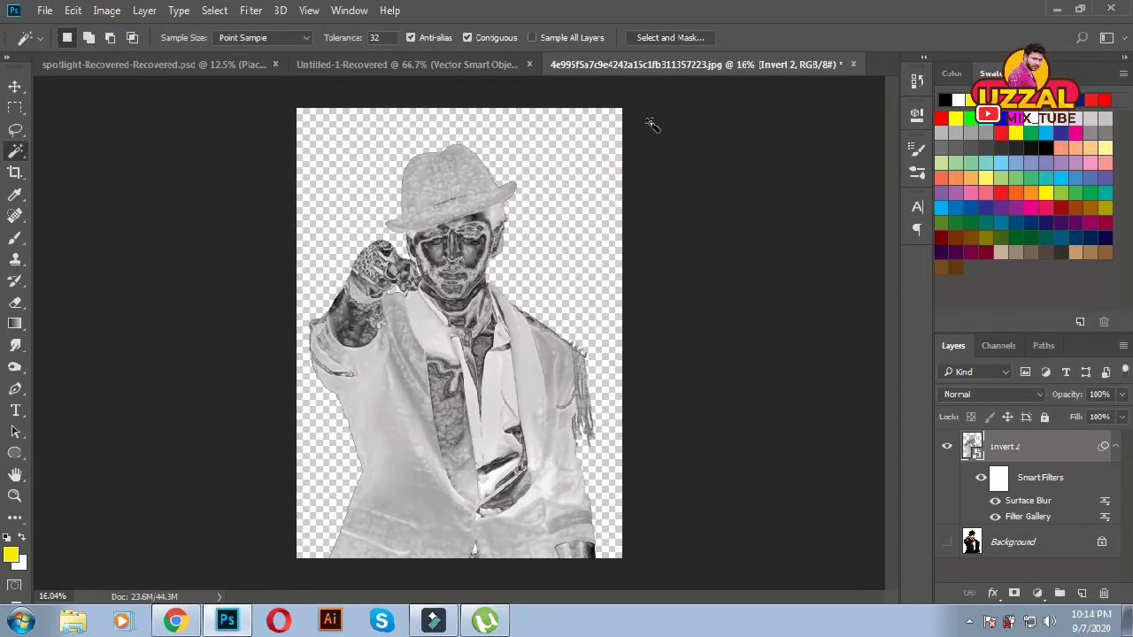
Add a Color Balance adjustment layer with Midtones Red 30 and Blue -84
left_click(1037, 592)
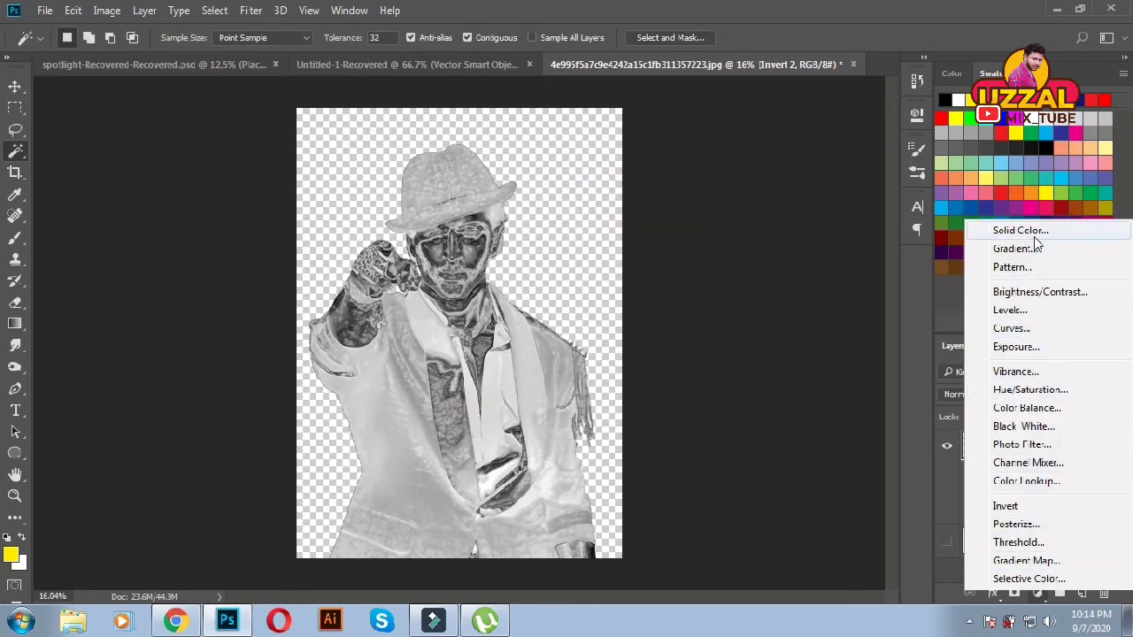
left_click(1026, 408)
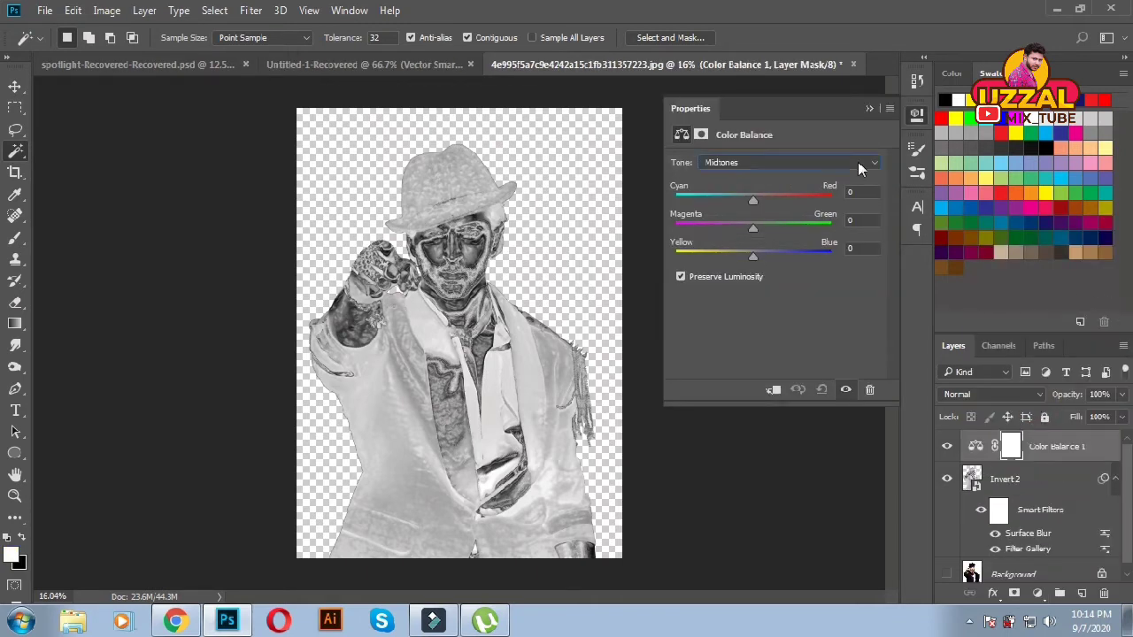
left_click(855, 192)
type("3")
type("0")
left_click(860, 220)
left_click(858, 248)
type("84")
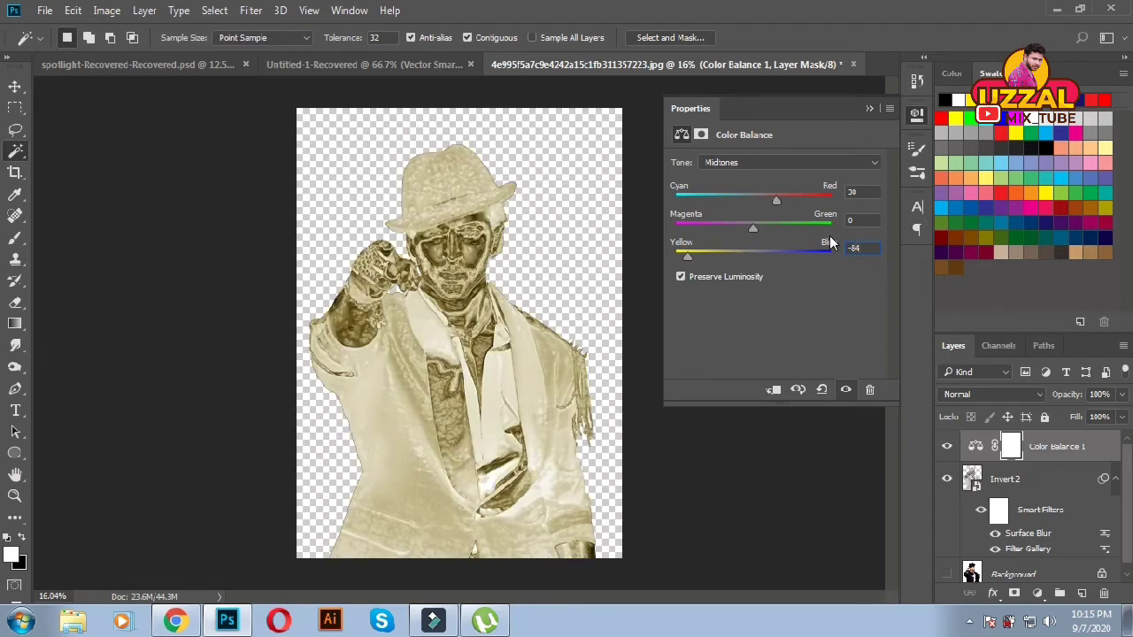
Set the Color Balance Shadows to Cyan-Red 21 and Yellow-Blue 20
left_click(849, 162)
left_click(853, 174)
left_click(855, 190)
type("21")
key("Tab")
key("Tab")
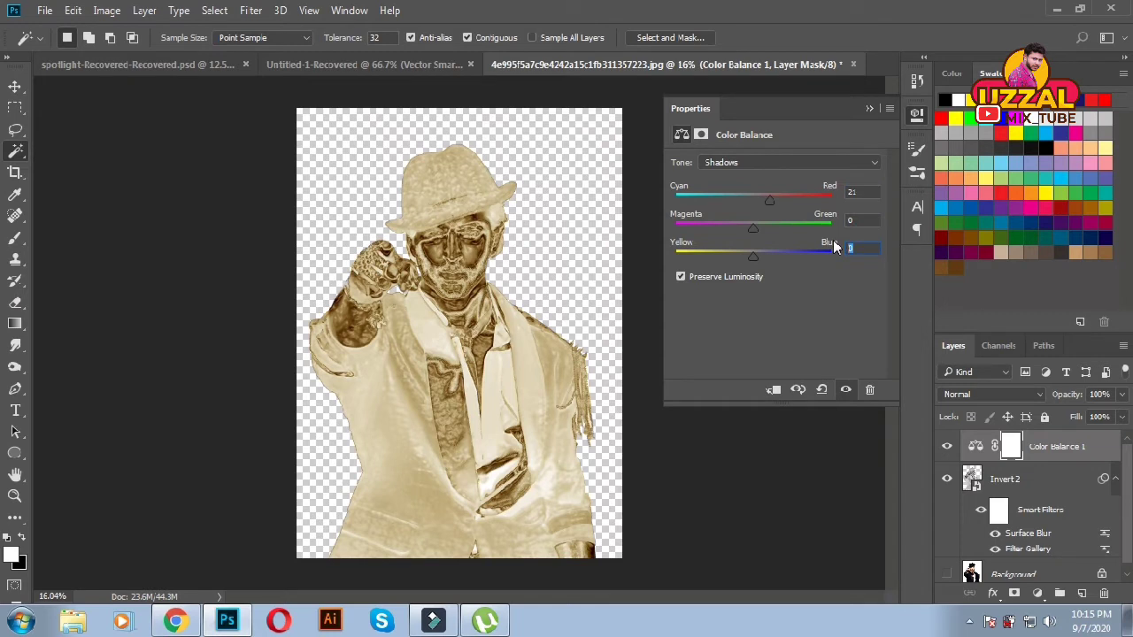
type("20")
Set the Color Balance Highlights to Red 18 and Yellow -21
left_click(859, 162)
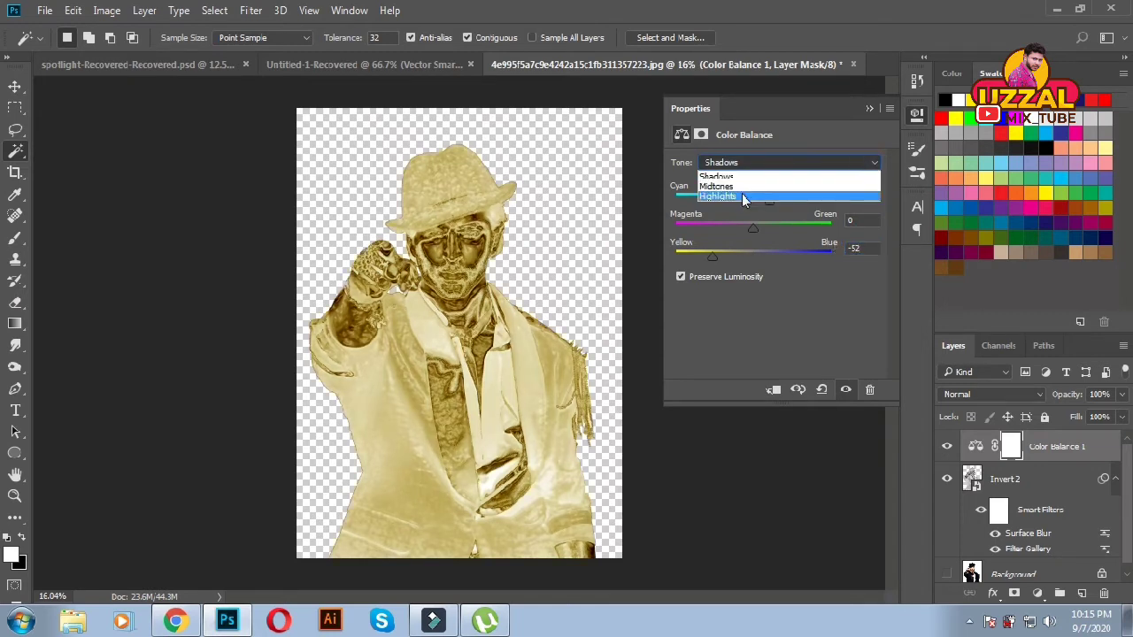
left_click(738, 200)
left_click(851, 191)
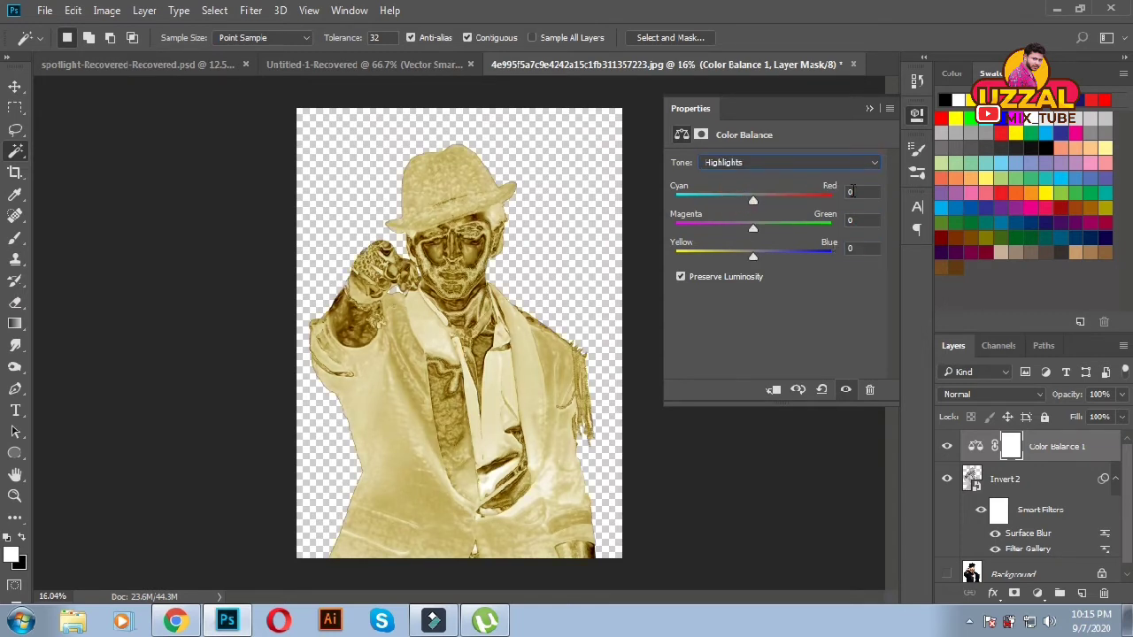
type("18")
key("Tab")
key("Tab")
type("-2")
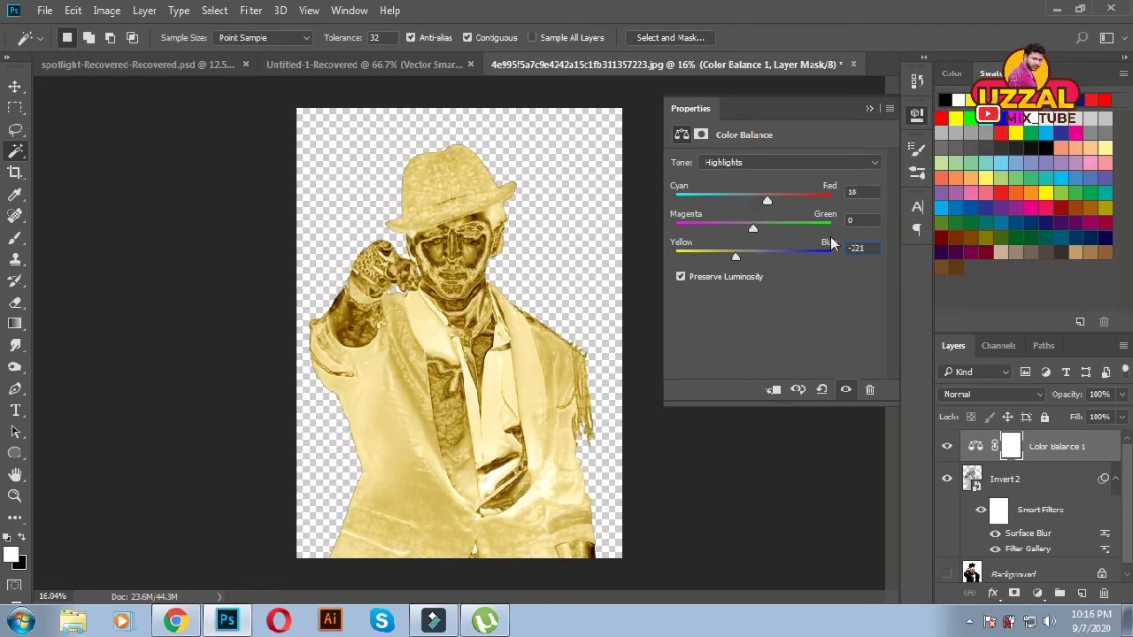
type("1")
left_click(869, 108)
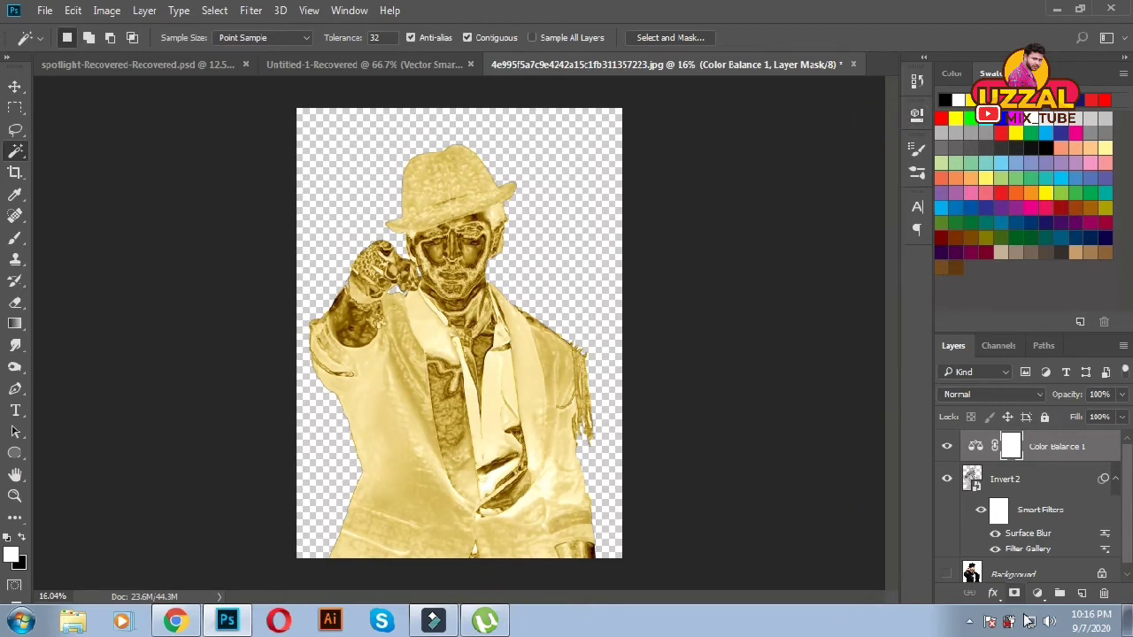
left_click(1031, 483)
Convert Color Balance 1 and Invert 2 together into a single smart object layer
left_click(1048, 450)
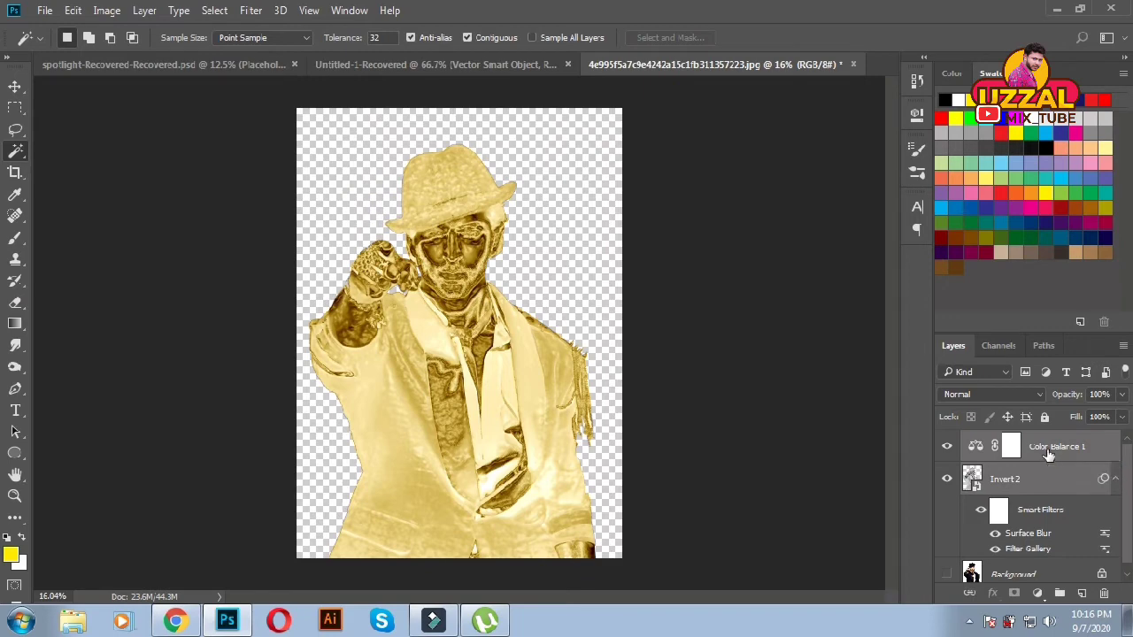
left_click(1122, 346)
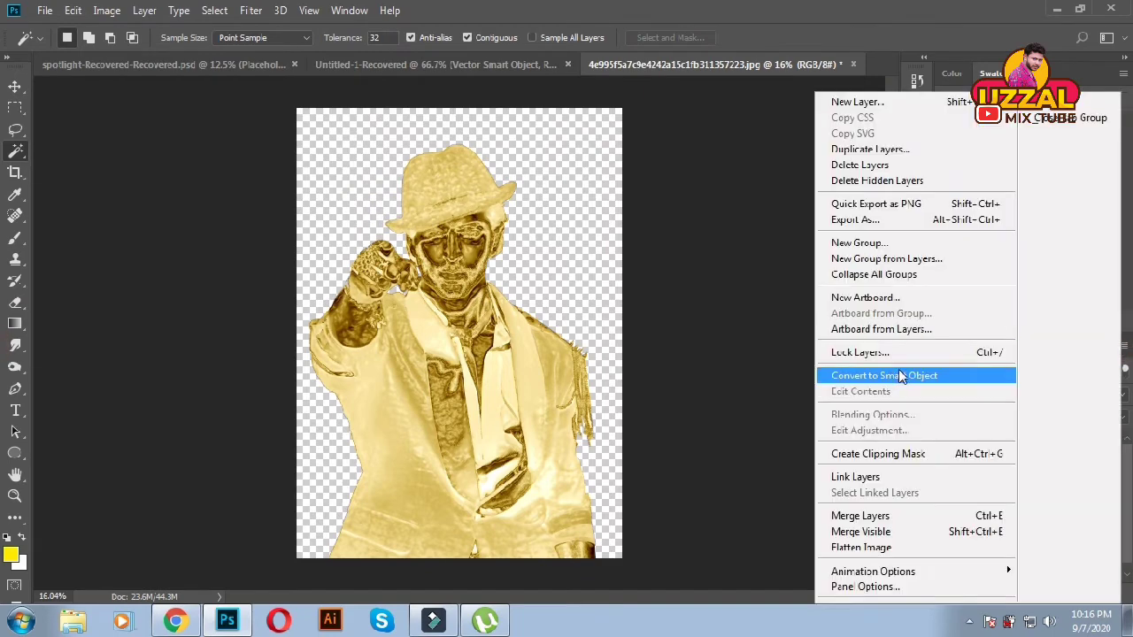
left_click(893, 375)
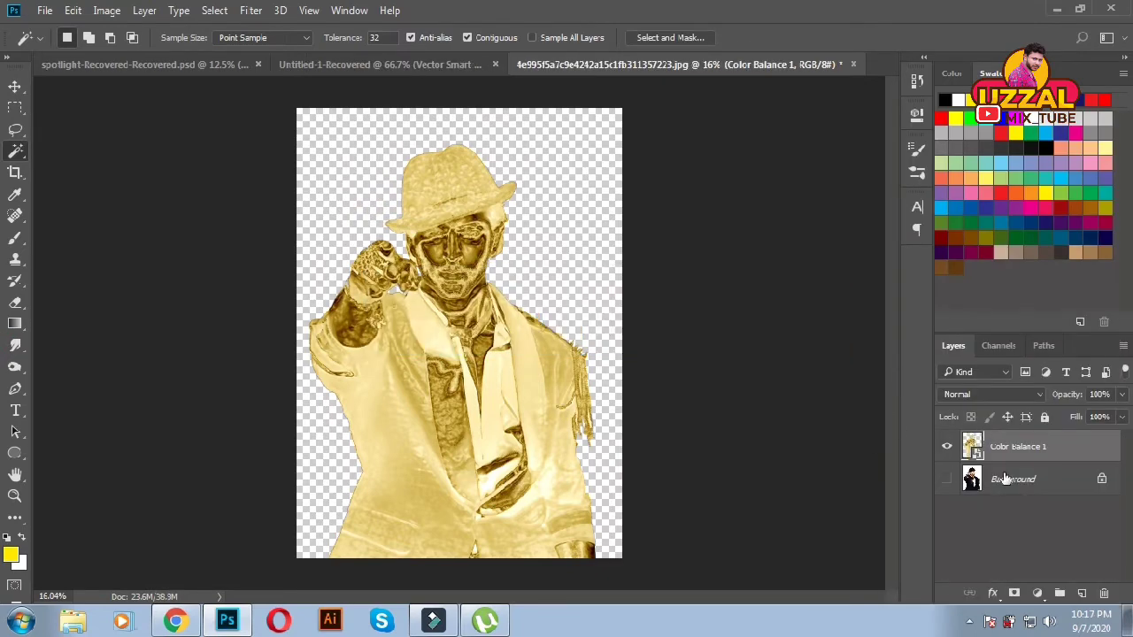
left_click(1015, 478)
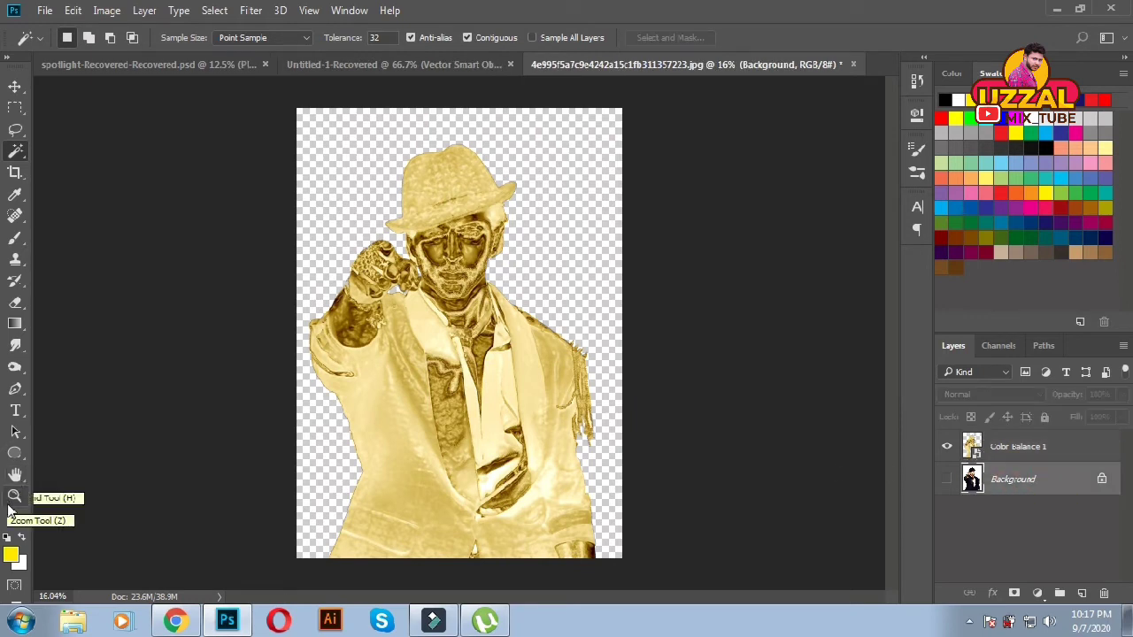
Draw a black-filled Rectangle 1 shape covering the whole canvas
left_click(14, 455)
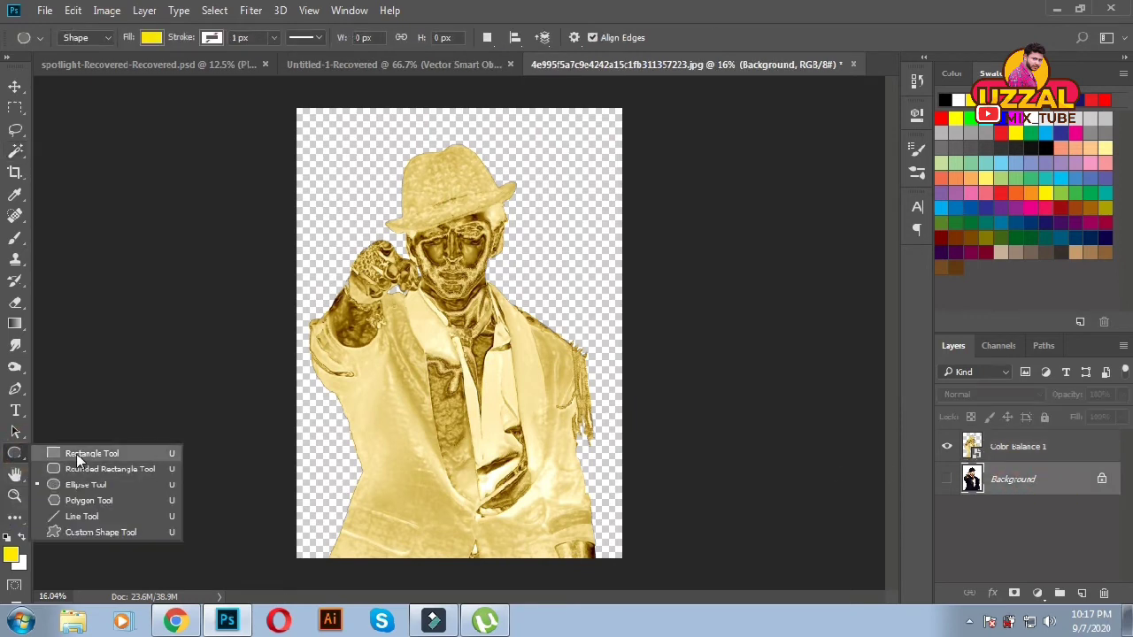
left_click(265, 91)
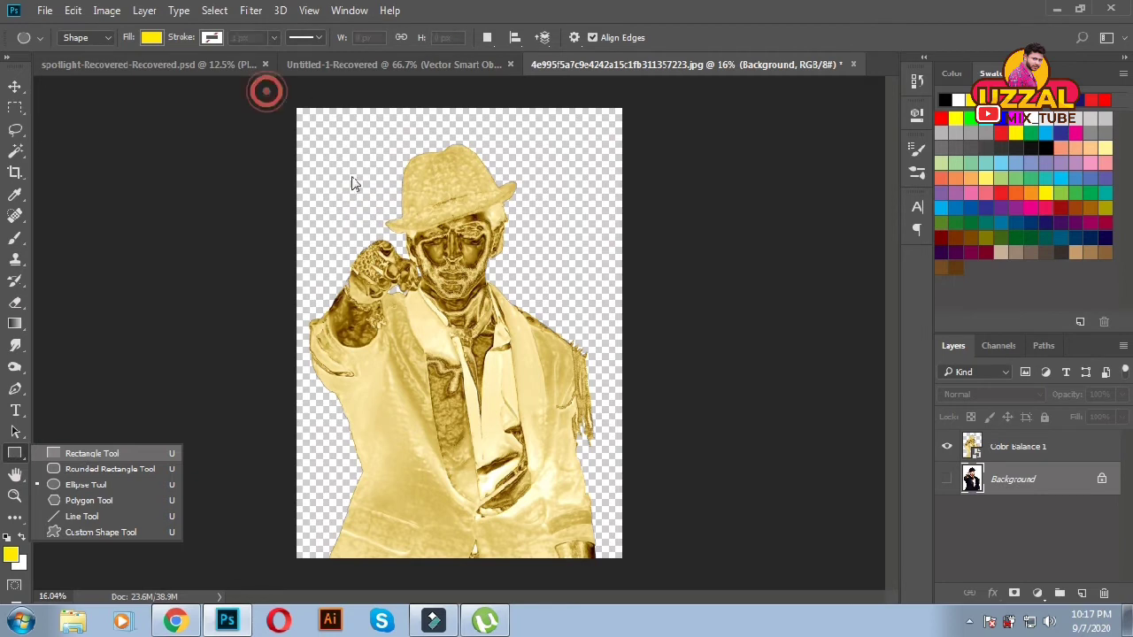
left_click_drag(667, 571, 666, 570)
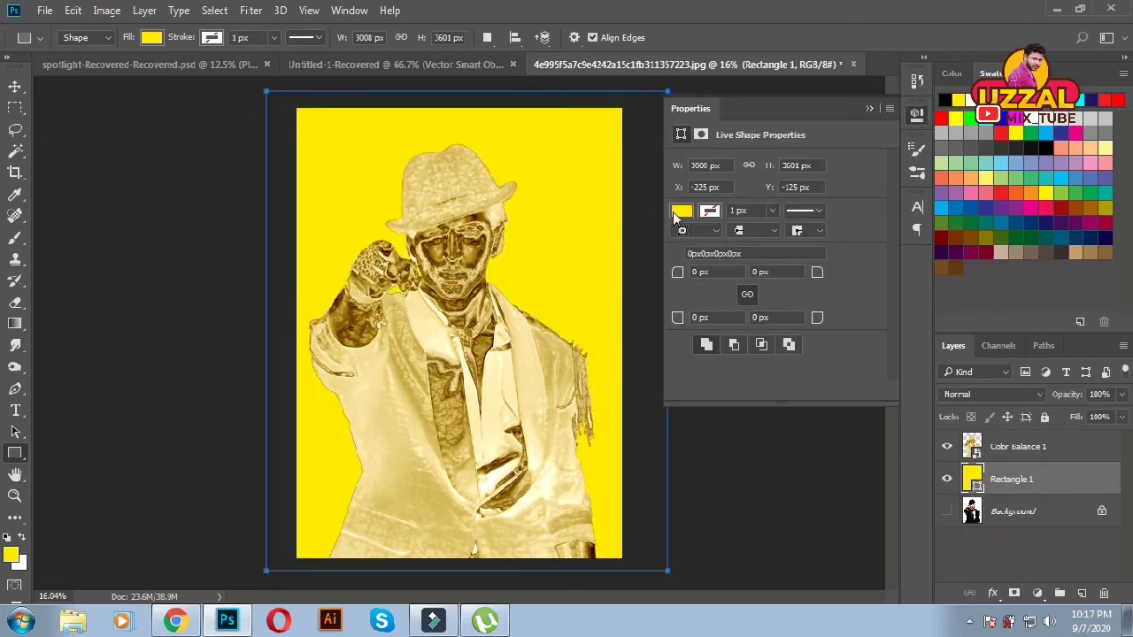
left_click(681, 210)
left_click(794, 345)
left_click(870, 104)
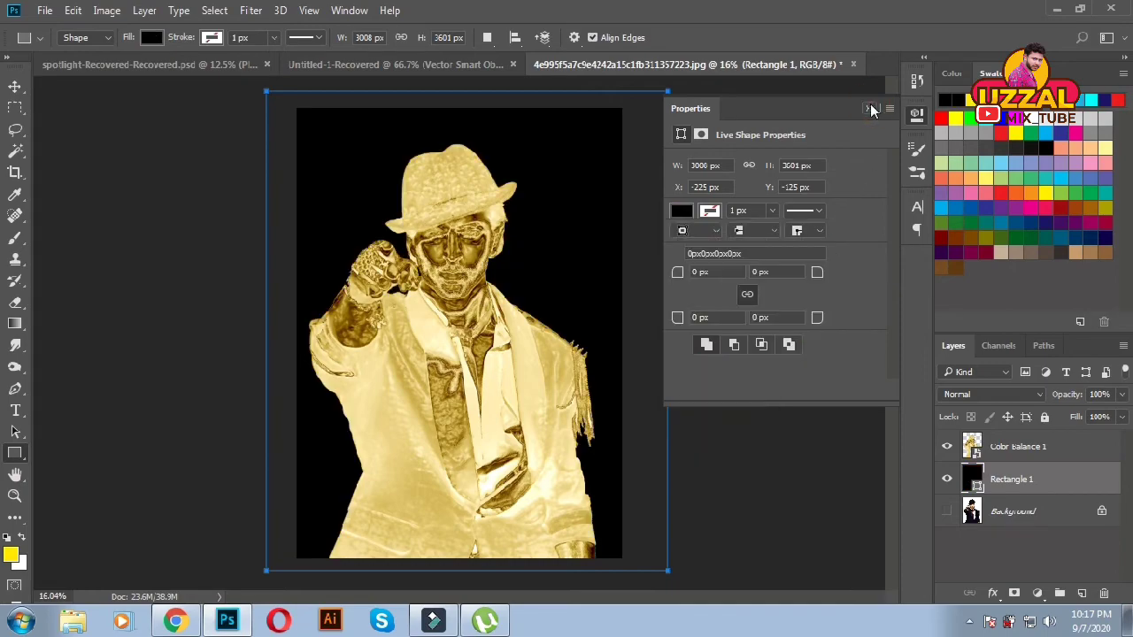
left_click(870, 104)
scroll(489, 261, "up", 3)
scroll(488, 261, "down", 2)
Open the Layer Style Blending Options for the Rectangle 1 layer
scroll(488, 261, "down", 2)
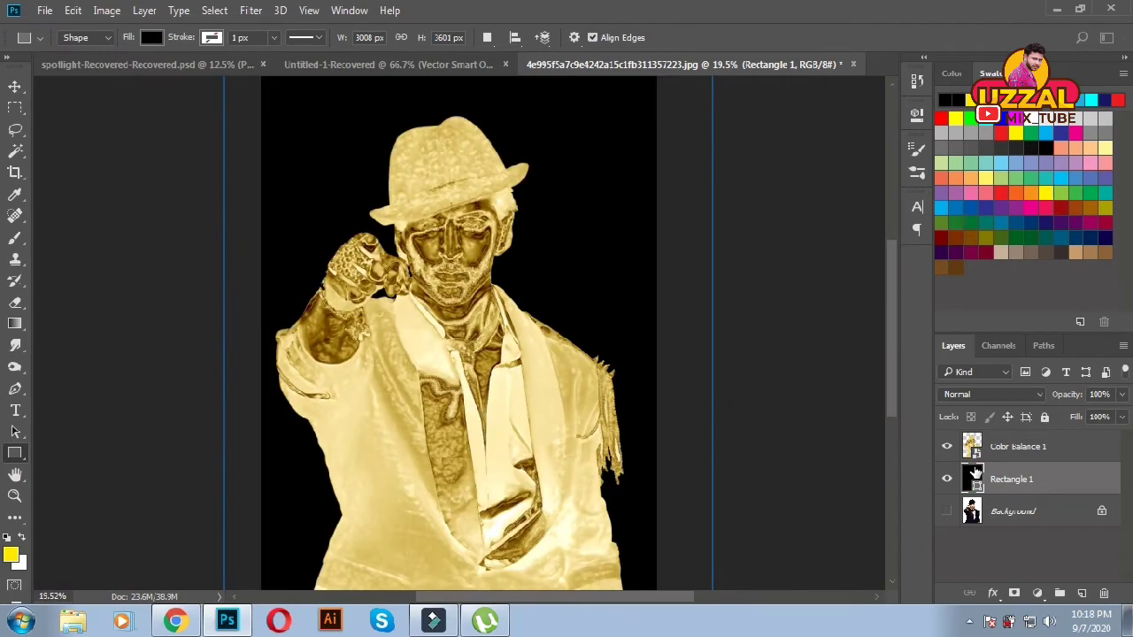
left_click(1038, 593)
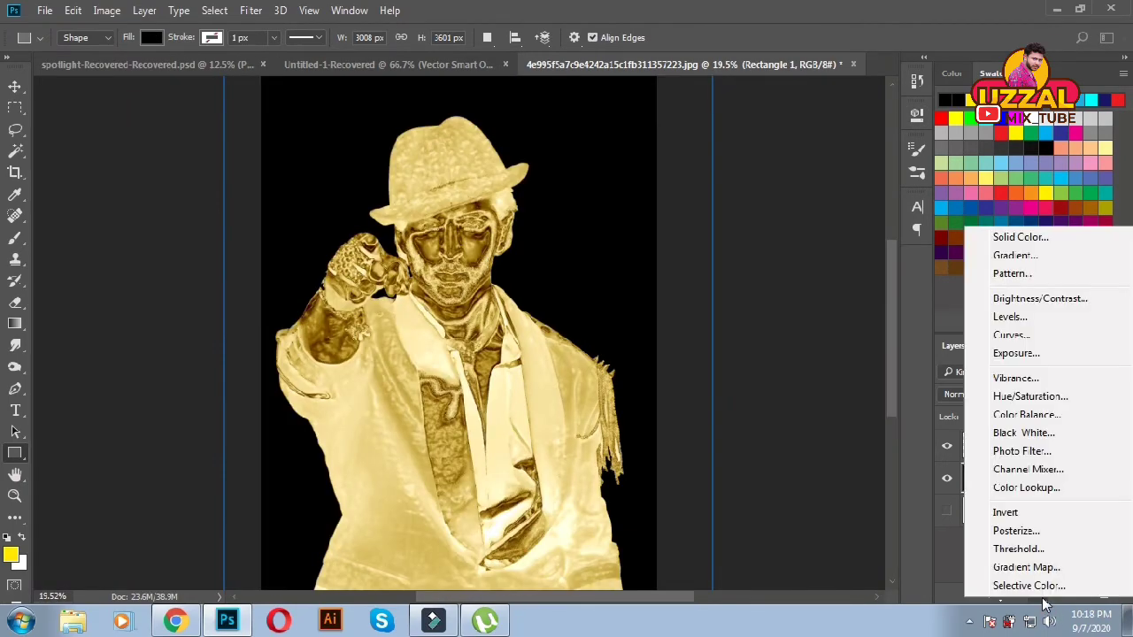
left_click(1038, 593)
left_click(1123, 346)
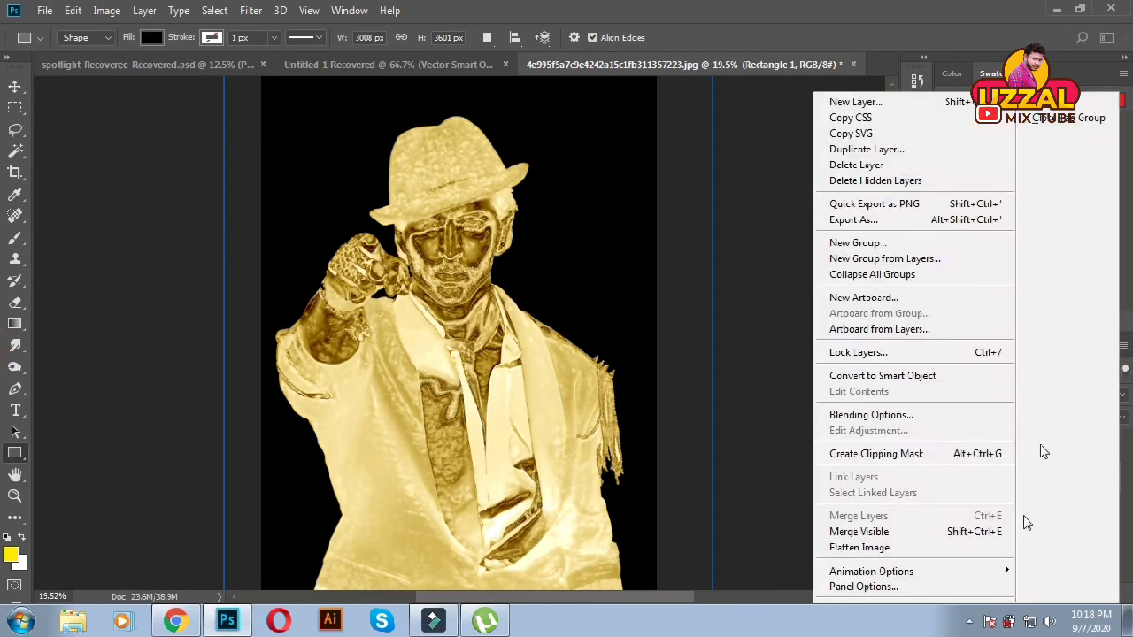
left_click(1019, 472)
right_click(1019, 476)
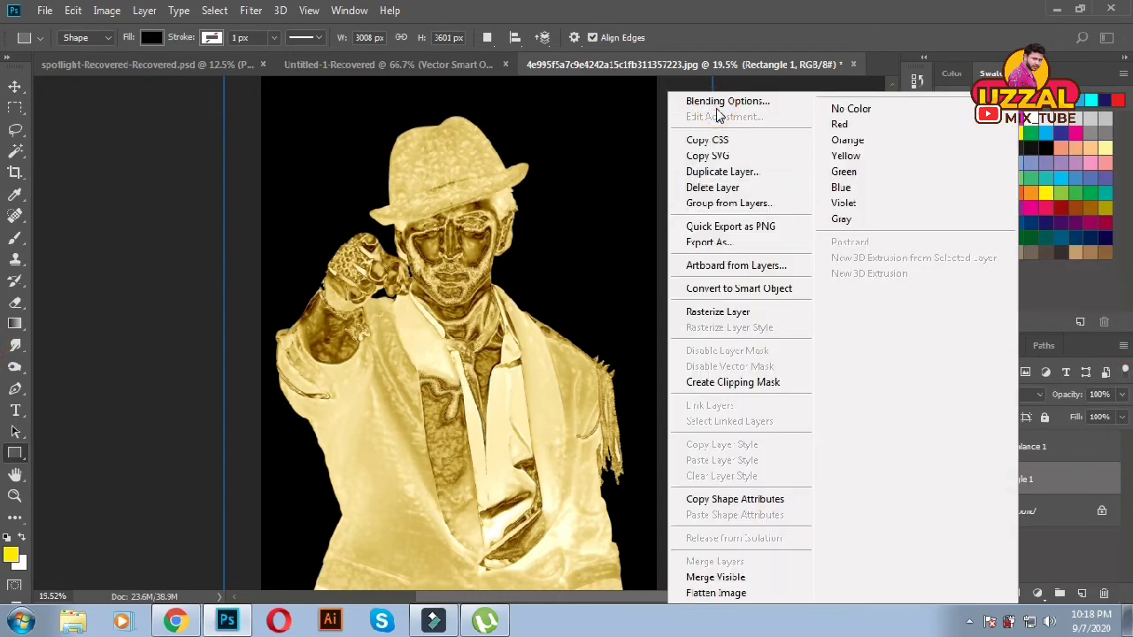
left_click(718, 103)
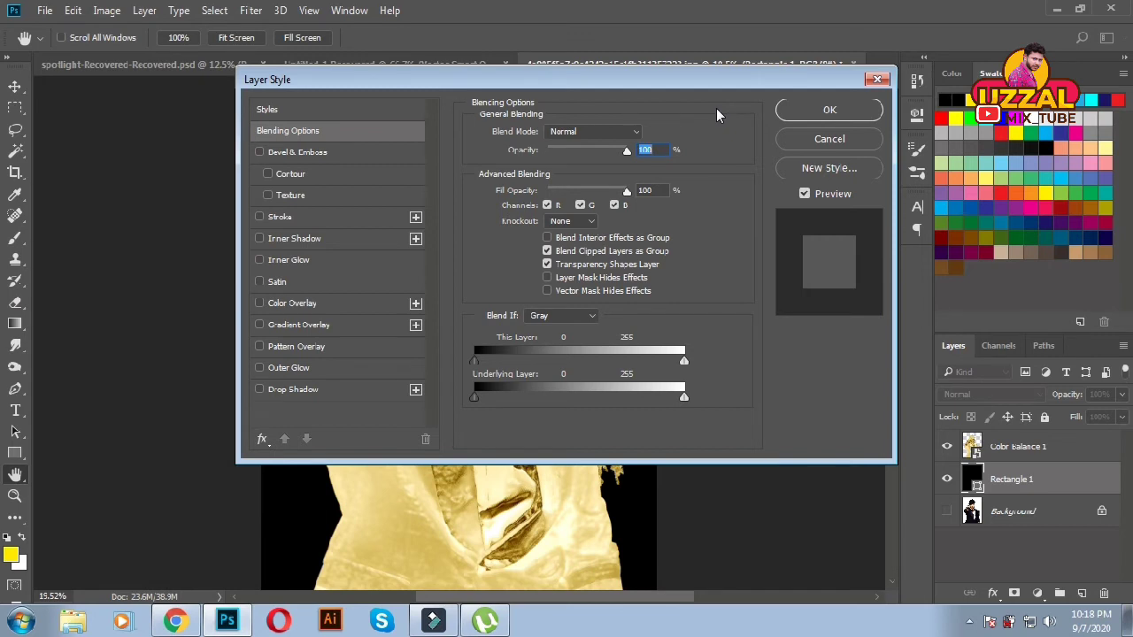
left_click(861, 108)
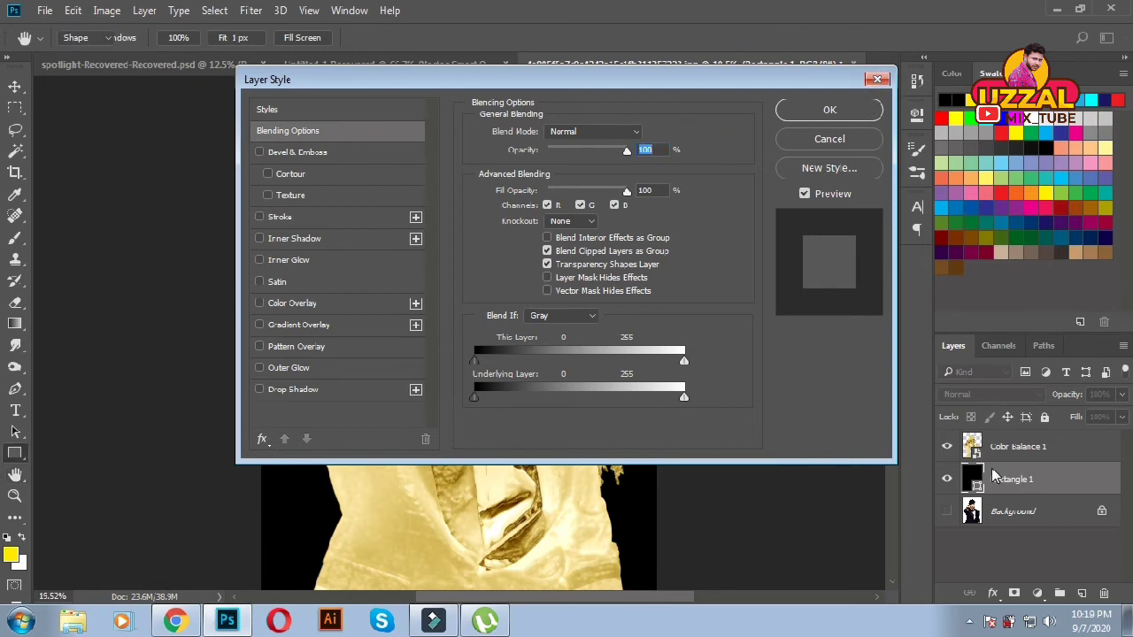
Contract the Color Balance 1 selection by 2 px, feather it 4.7 px, and add a layer mask
left_click(1037, 449)
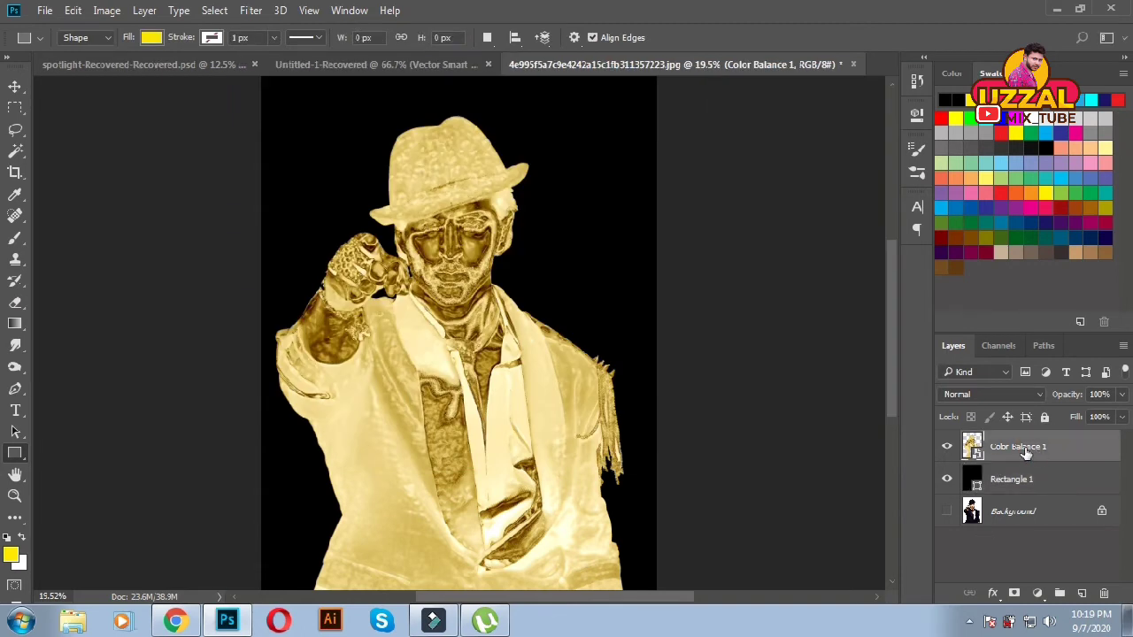
left_click(214, 10)
left_click(401, 275)
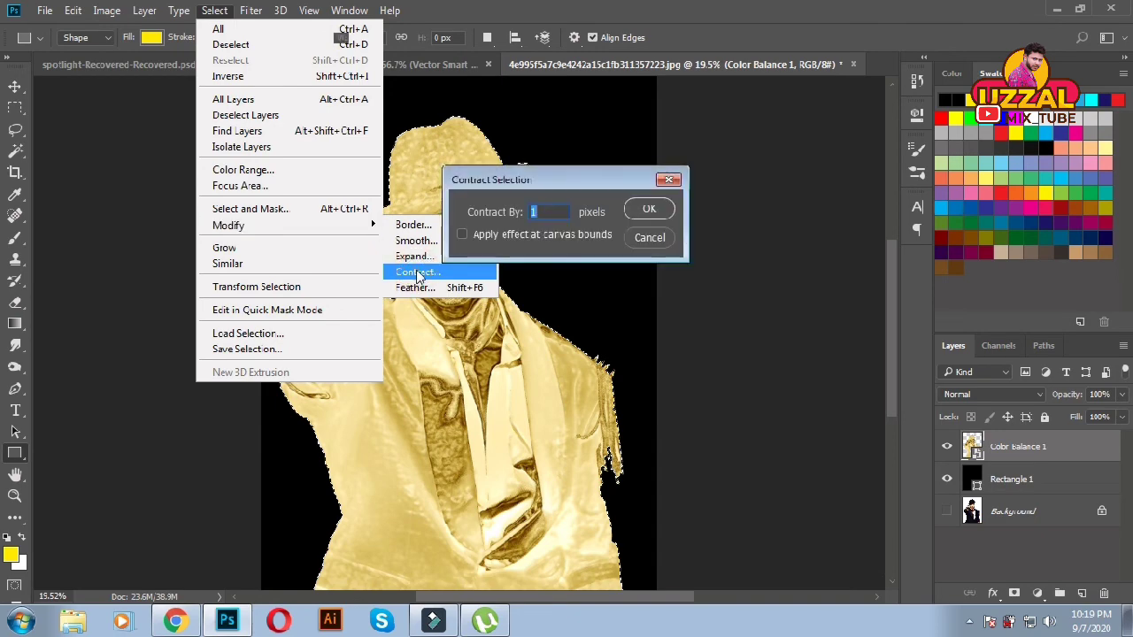
left_click(646, 209)
left_click(214, 10)
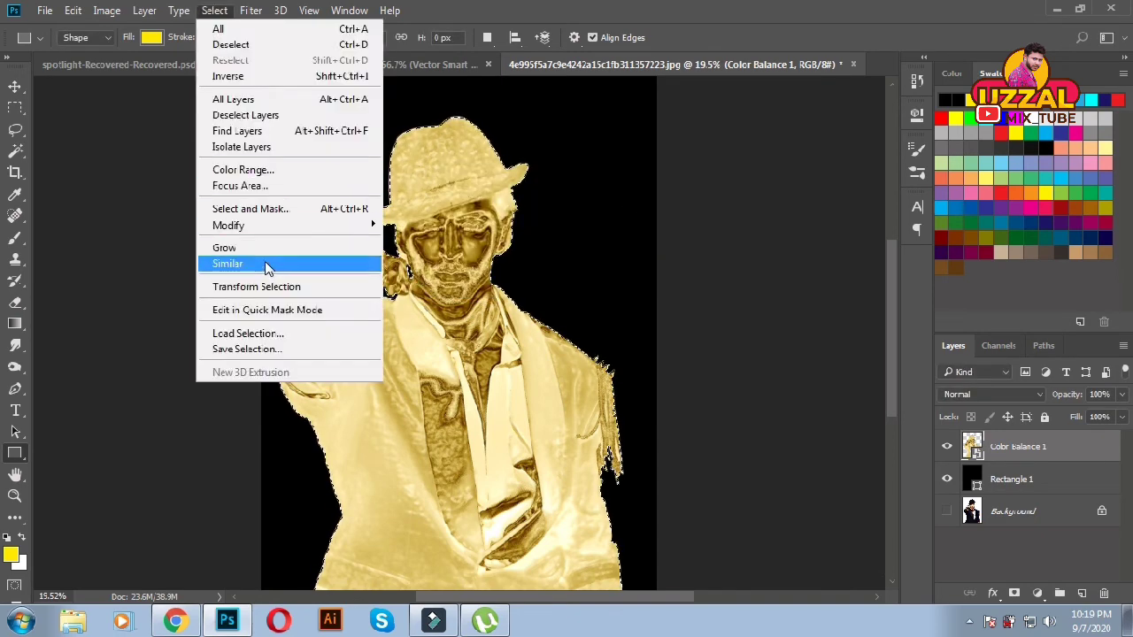
left_click(431, 290)
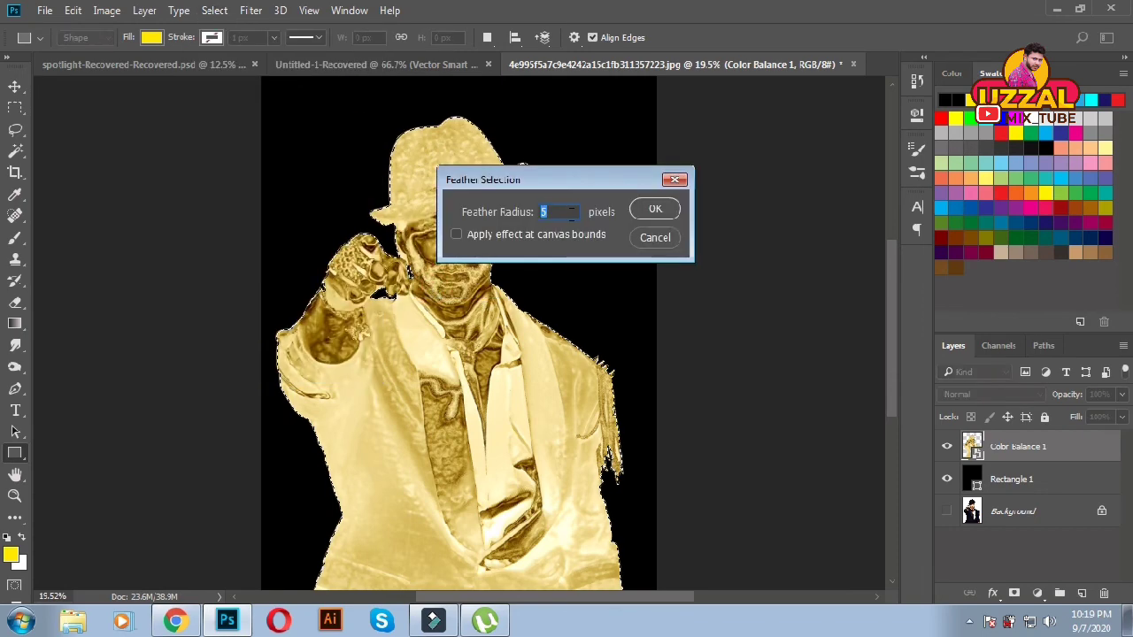
type("4.7")
double_click(566, 212)
left_click(653, 209)
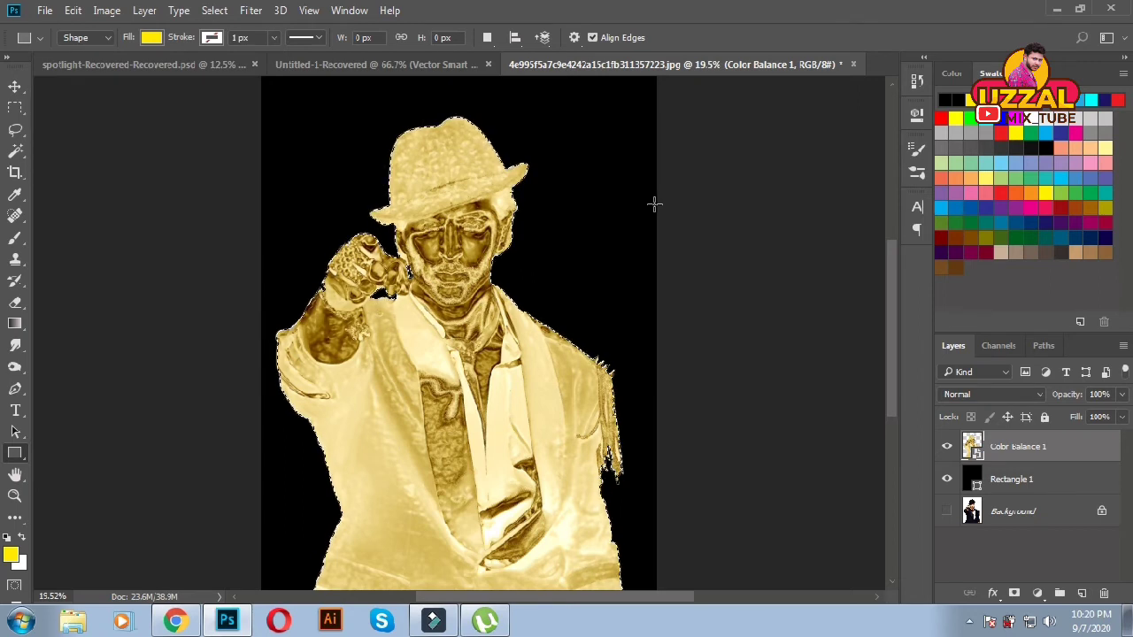
key("d")
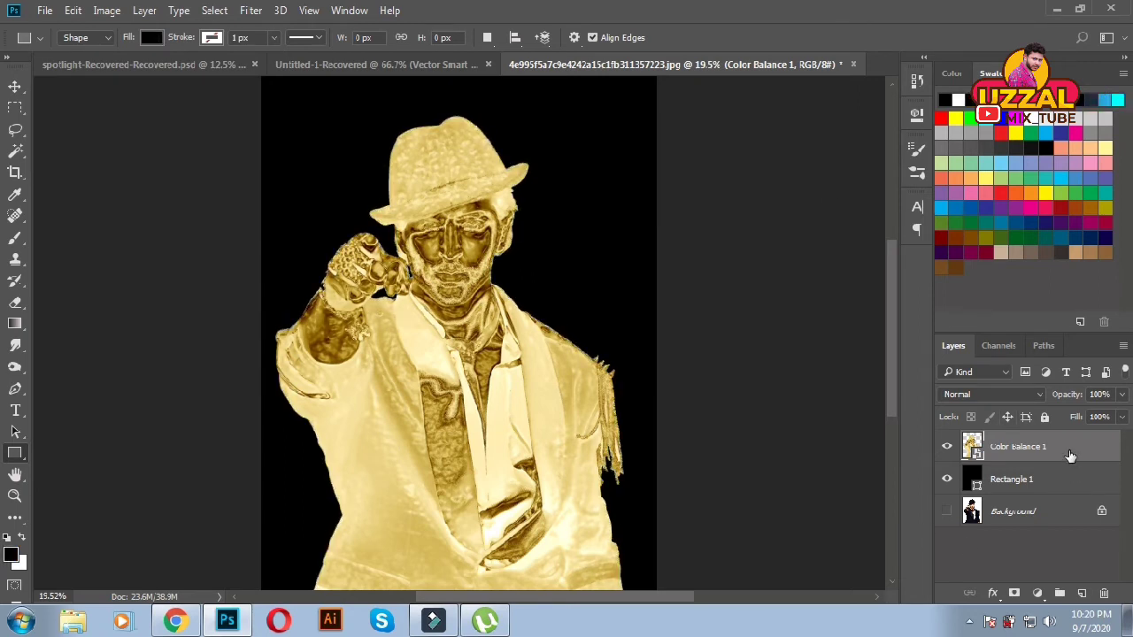
left_click(1014, 592)
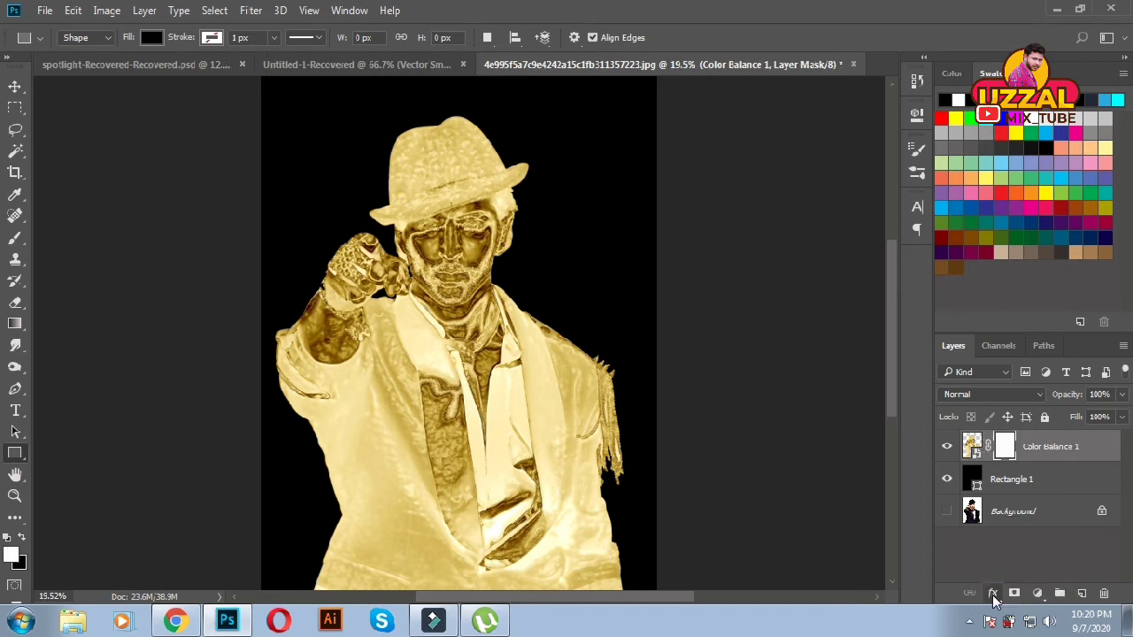
Add an Outer Glow at 30% opacity, 40 px size, colour ffba00, and enable Inner Glow
left_click(992, 594)
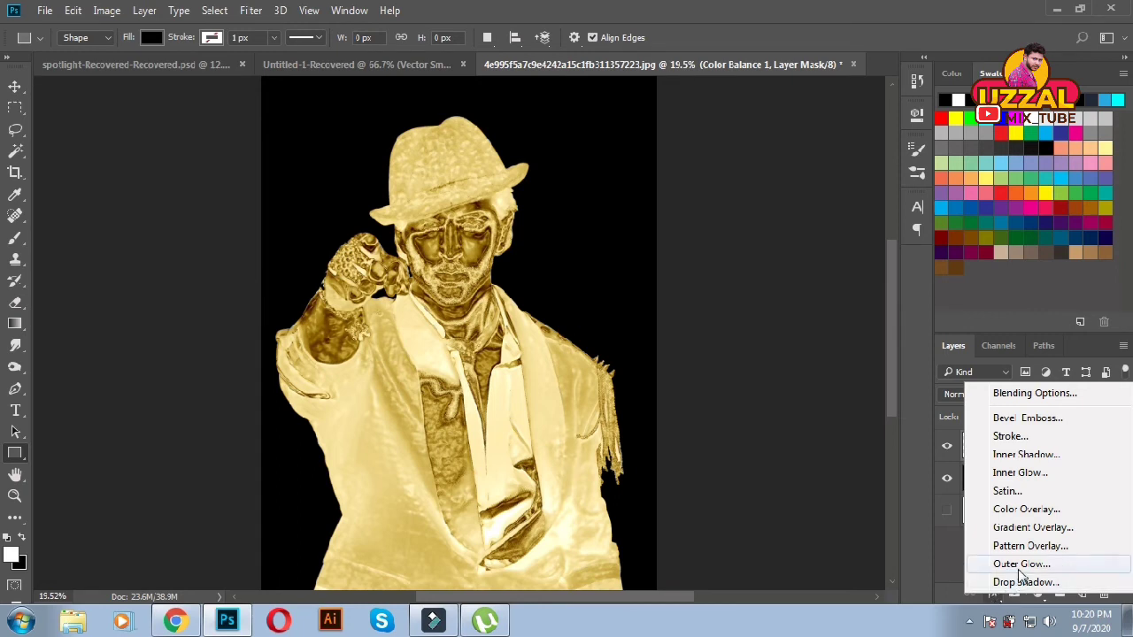
left_click(1019, 563)
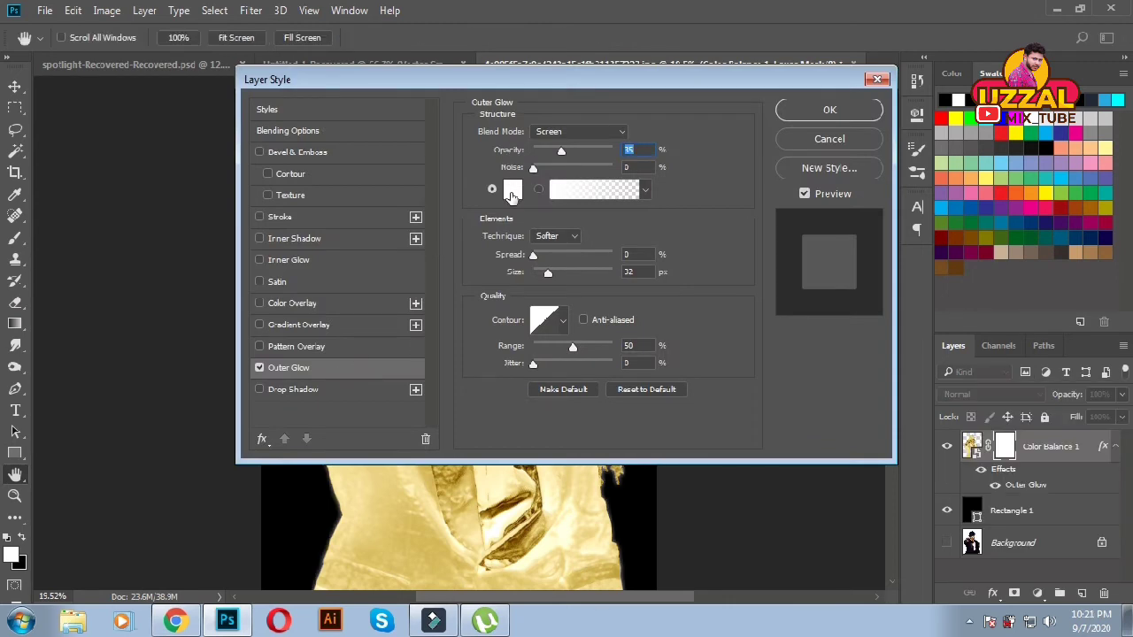
type("30")
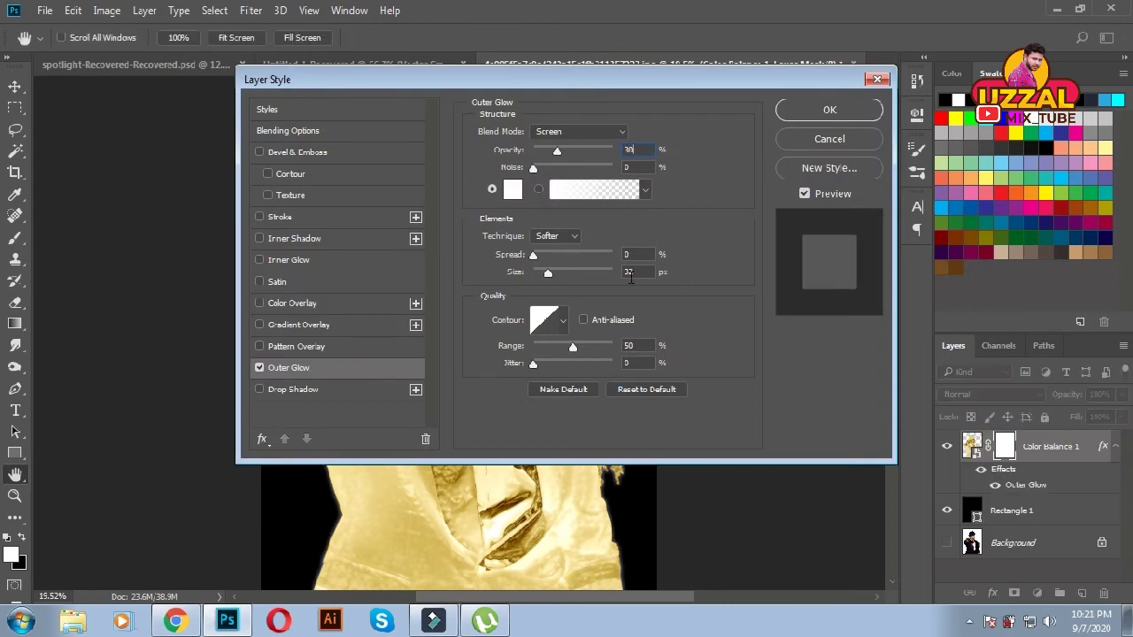
double_click(630, 271)
type("40")
left_click(516, 190)
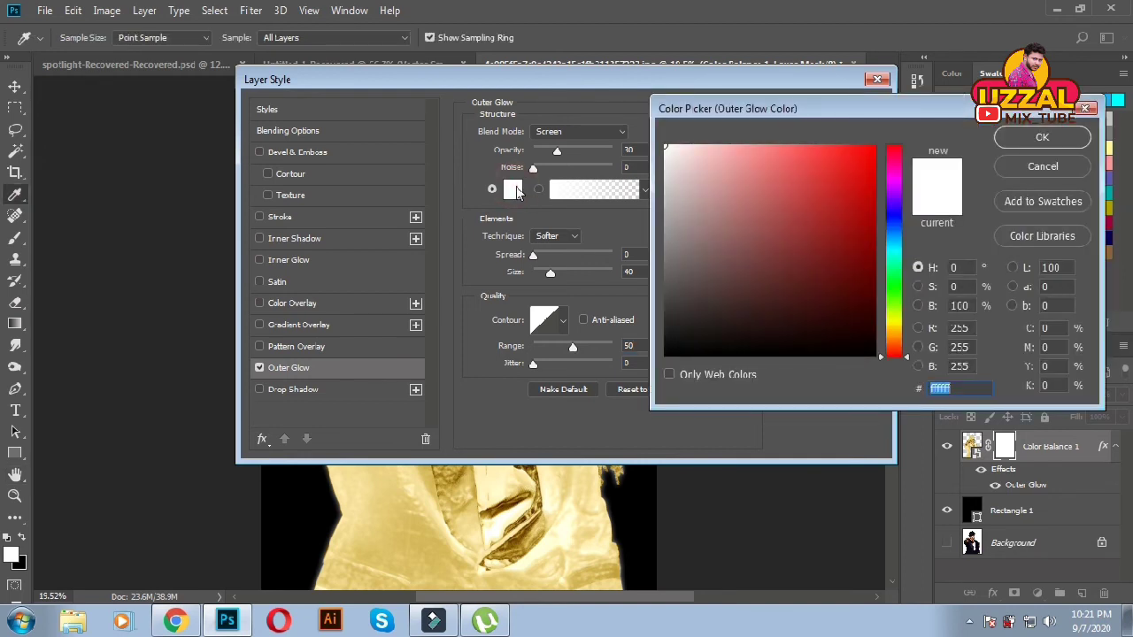
type("ffba")
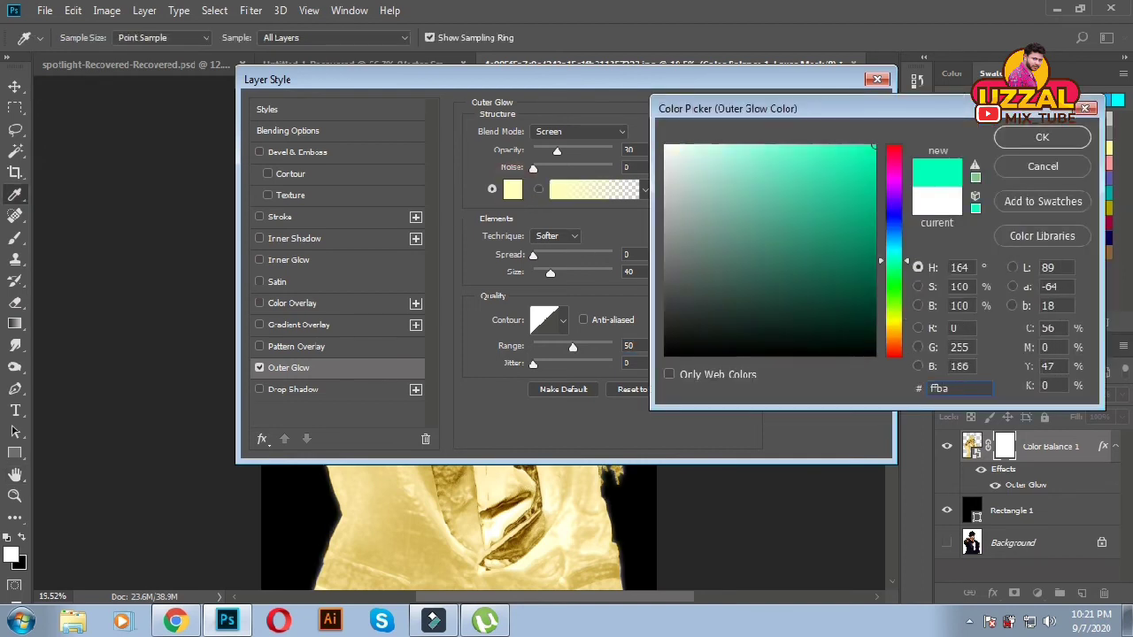
type("00")
key("Return")
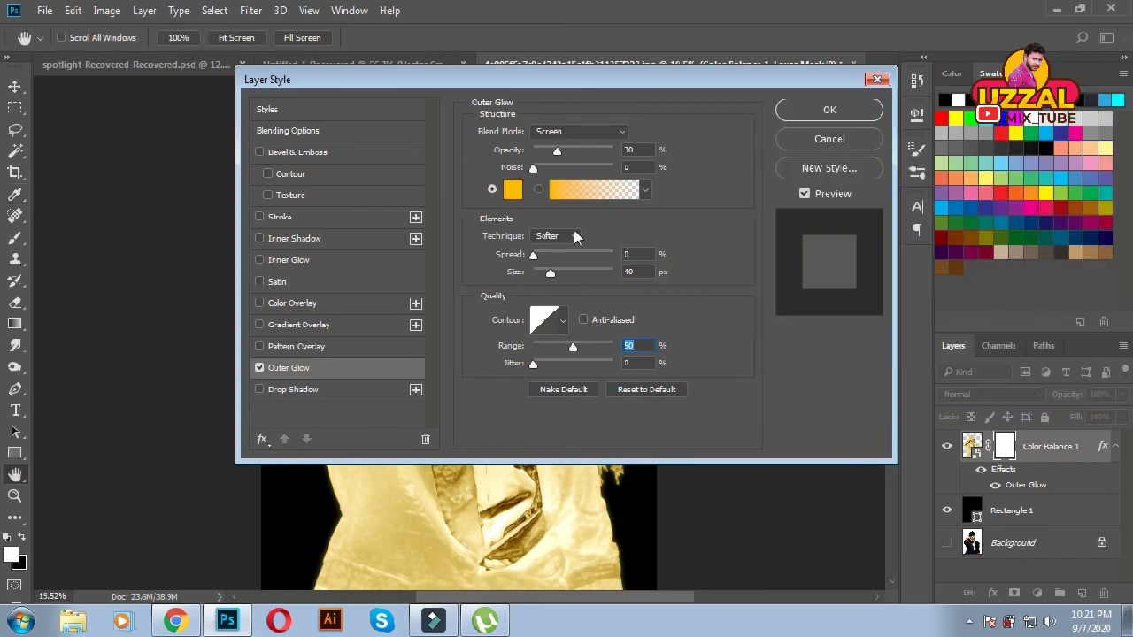
left_click(306, 259)
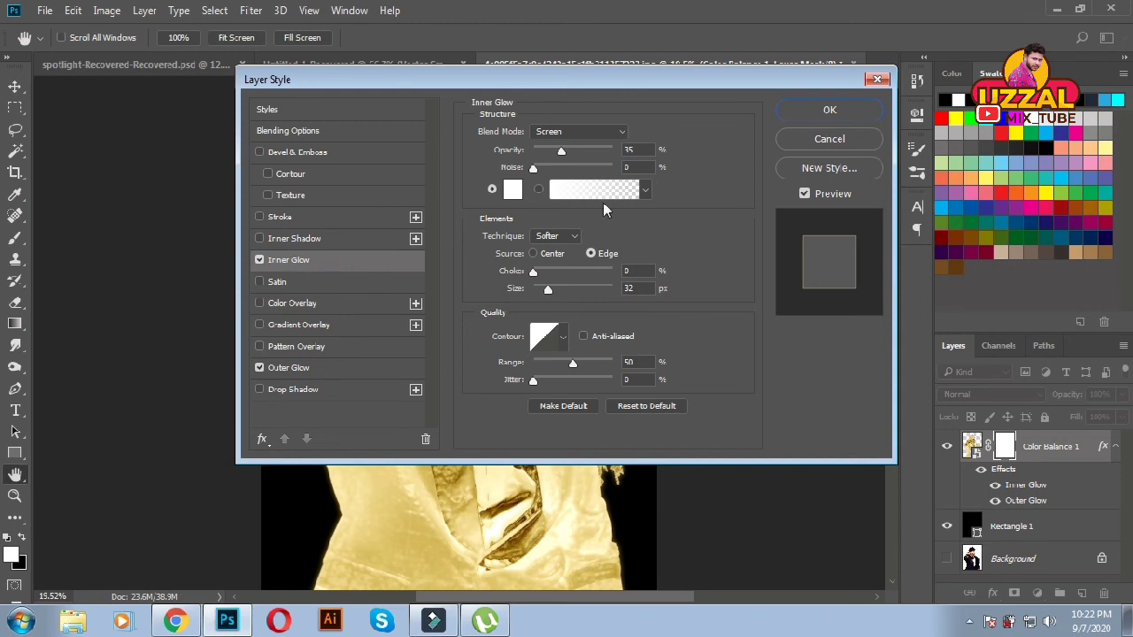
Make the Inner Glow ffba00 at 100% opacity and 90 px size, and apply the style
left_click(514, 191)
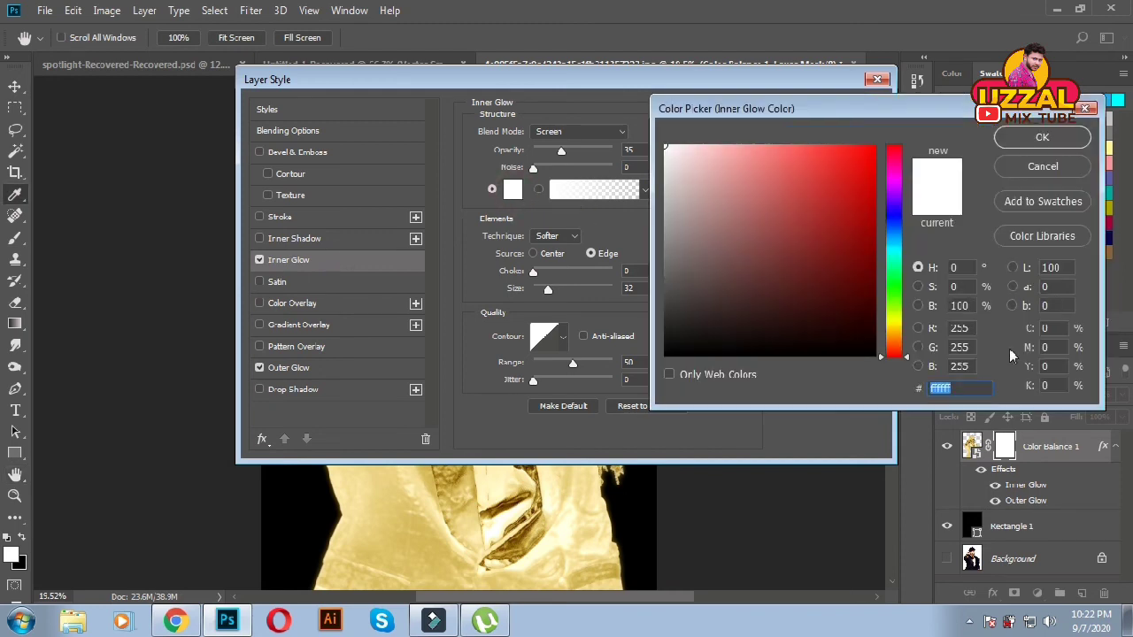
type("ffba00")
key("Return")
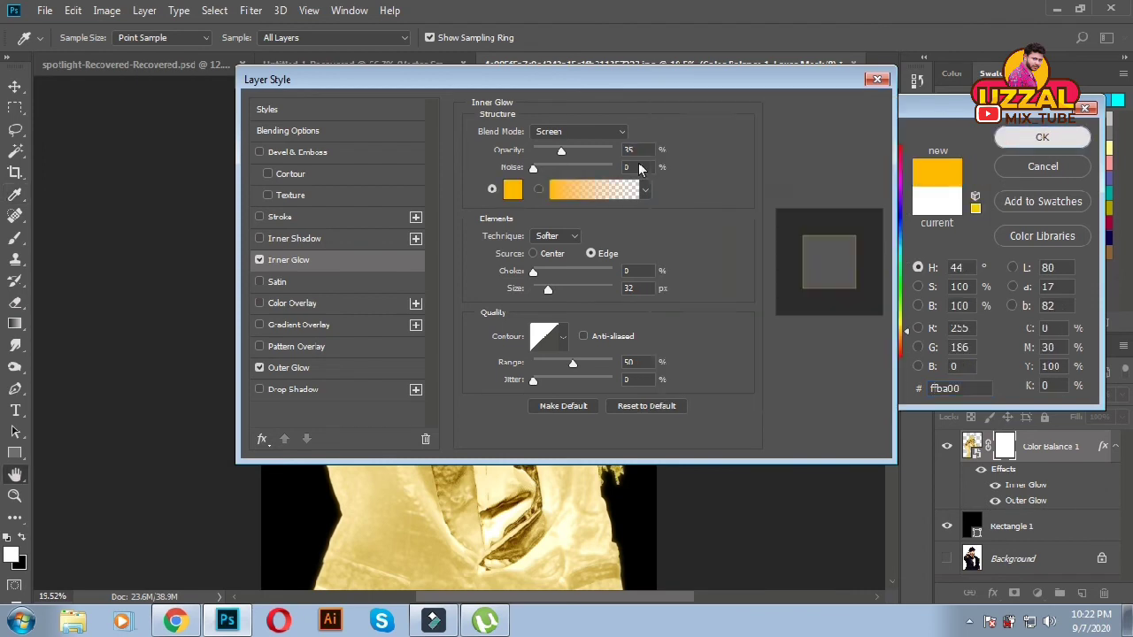
left_click_drag(561, 150, 624, 160)
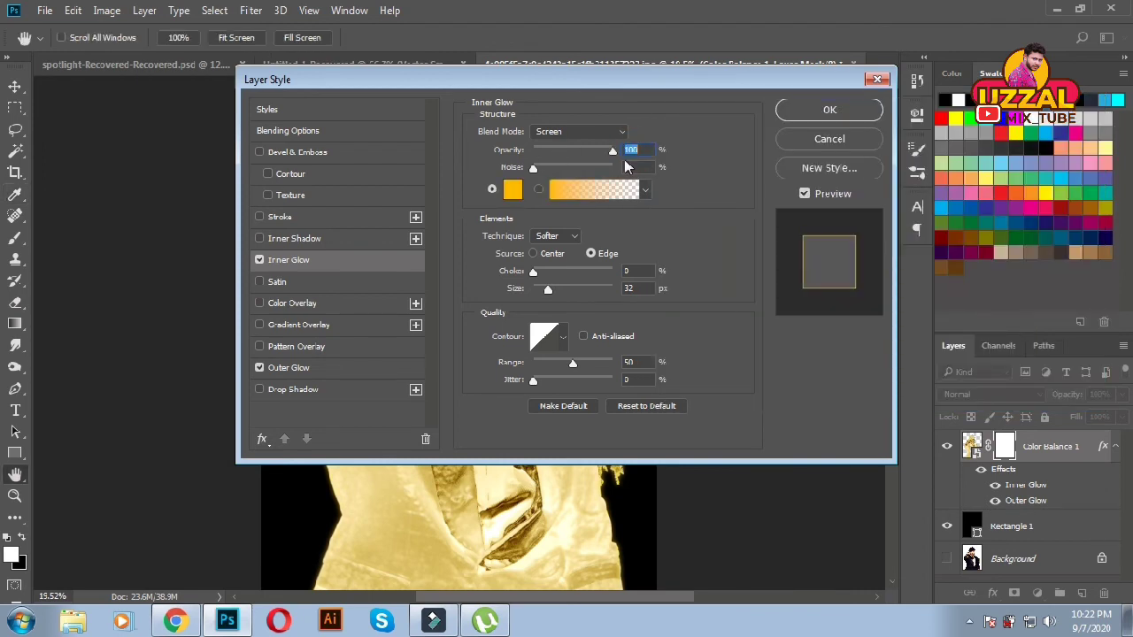
left_click_drag(548, 289, 566, 293)
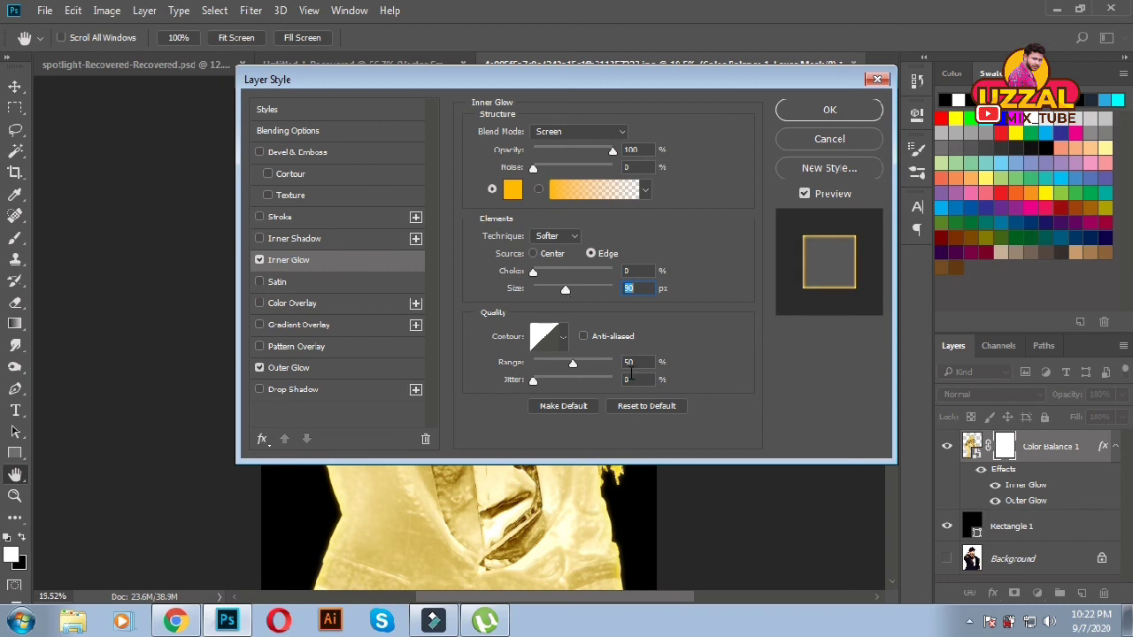
left_click(832, 111)
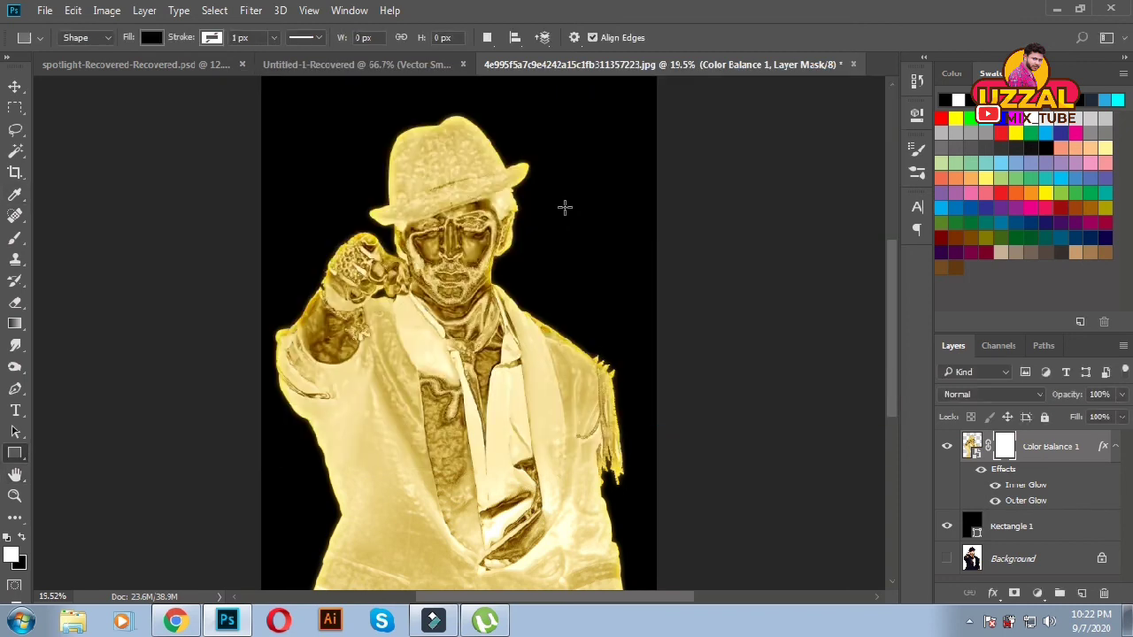
Select the Rectangle 1 layer and zoom in on the glowing gold face
scroll(513, 263, "down", 3)
scroll(513, 263, "up", 2)
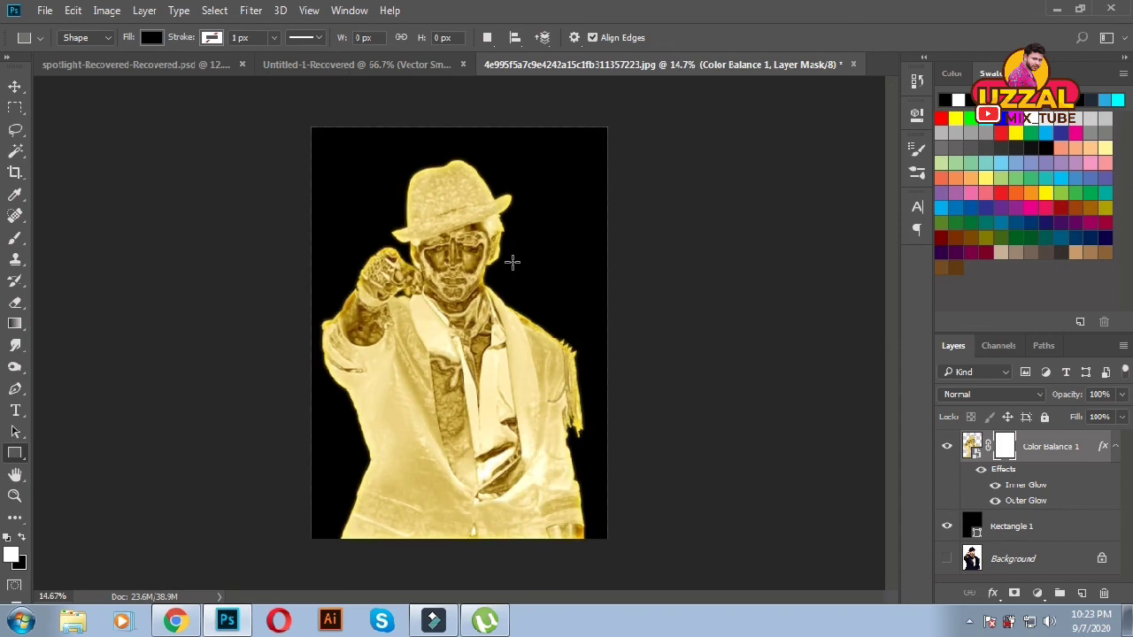
left_click(1043, 527)
scroll(497, 338, "up", 3)
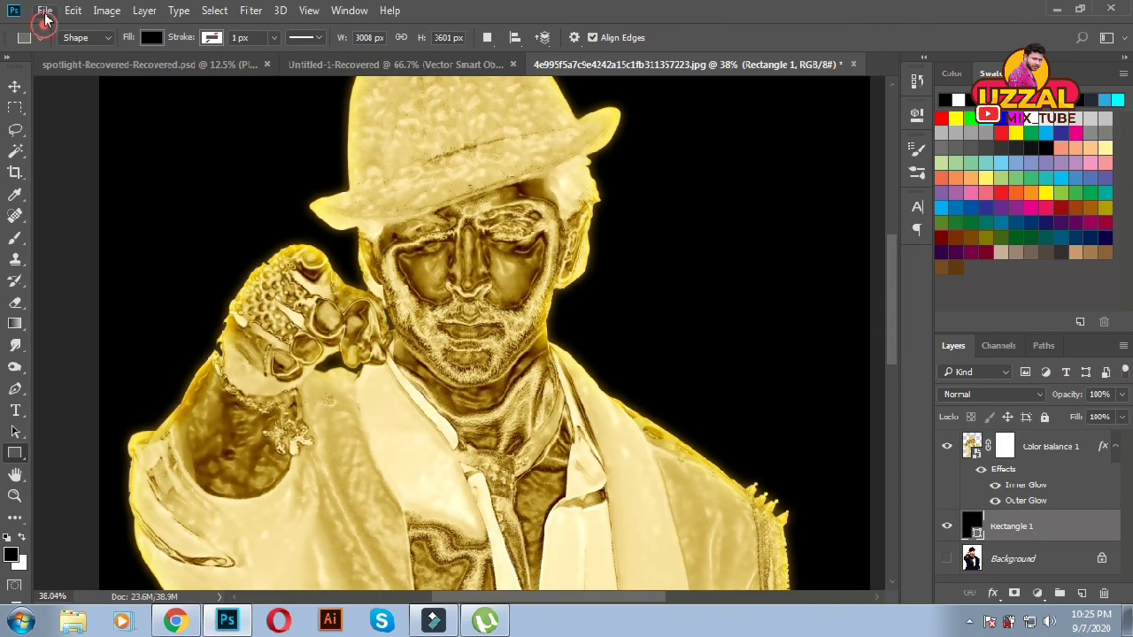
left_click(45, 10)
Save the image as Gold Effect.psd in D:\0Youtube video\face text in Photoshop format
left_click(85, 196)
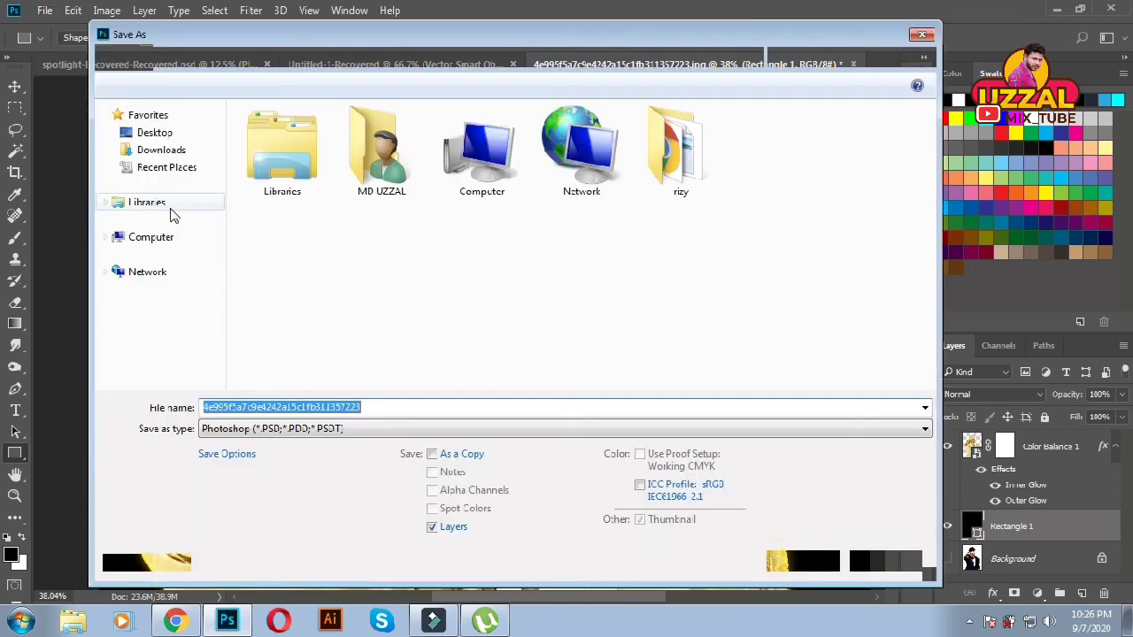
left_click(299, 429)
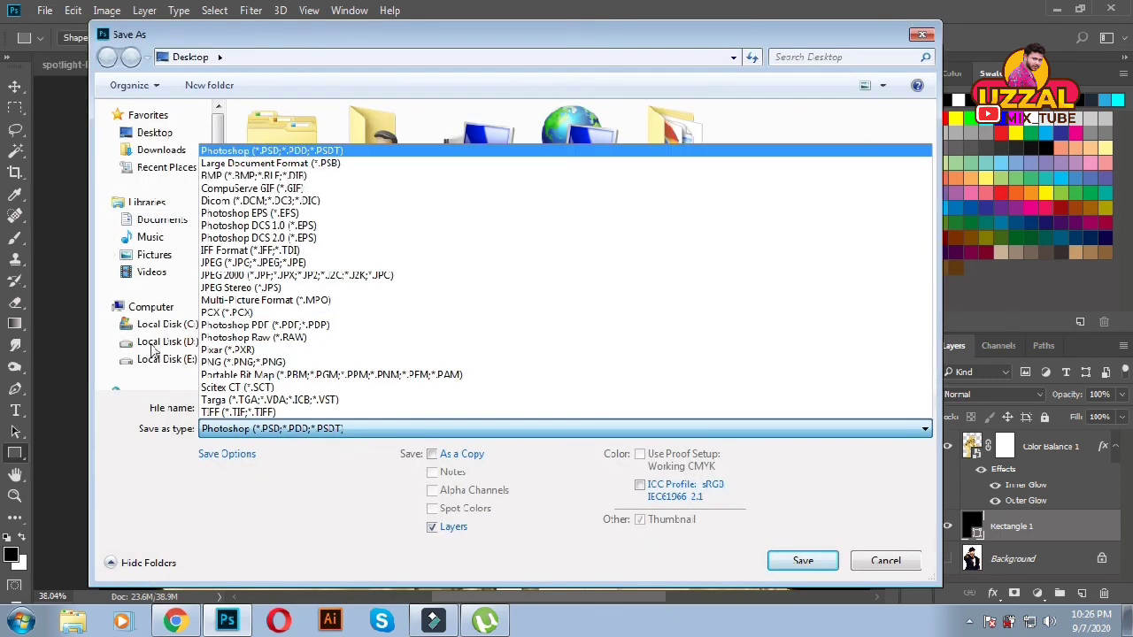
left_click(136, 489)
left_click(374, 403)
left_click(167, 343)
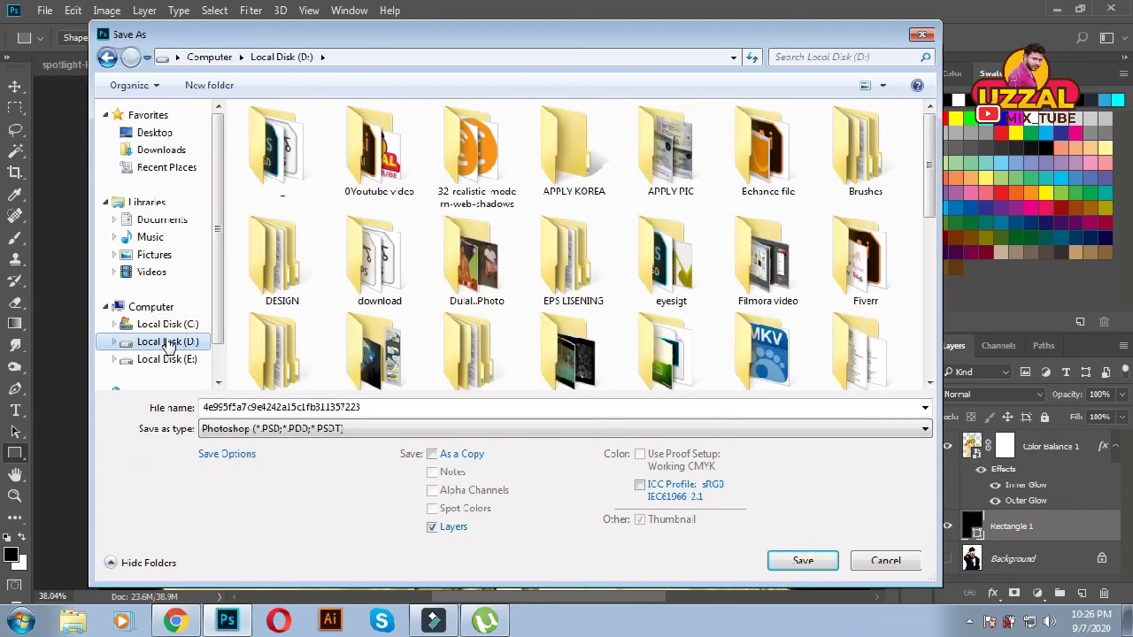
double_click(376, 150)
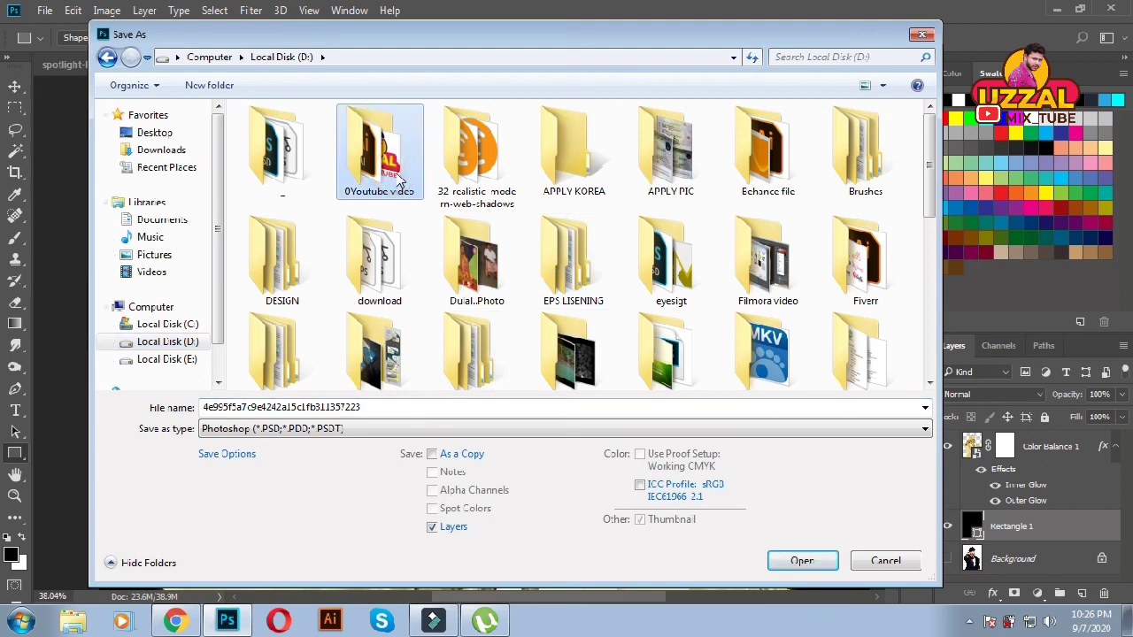
double_click(483, 164)
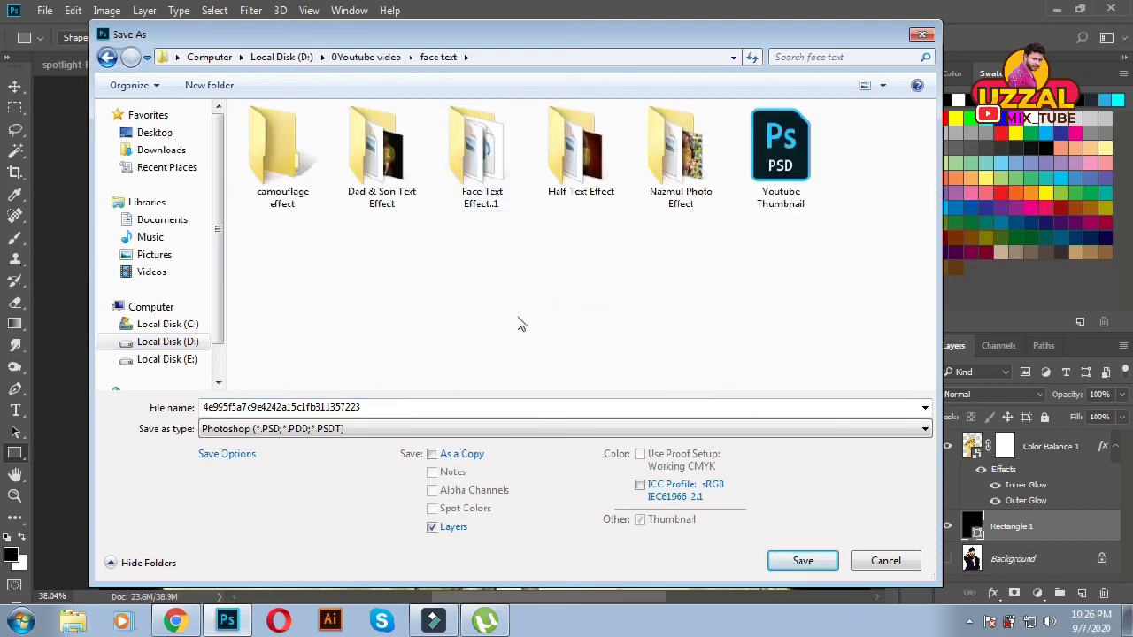
double_click(385, 407)
type("Gold Effect")
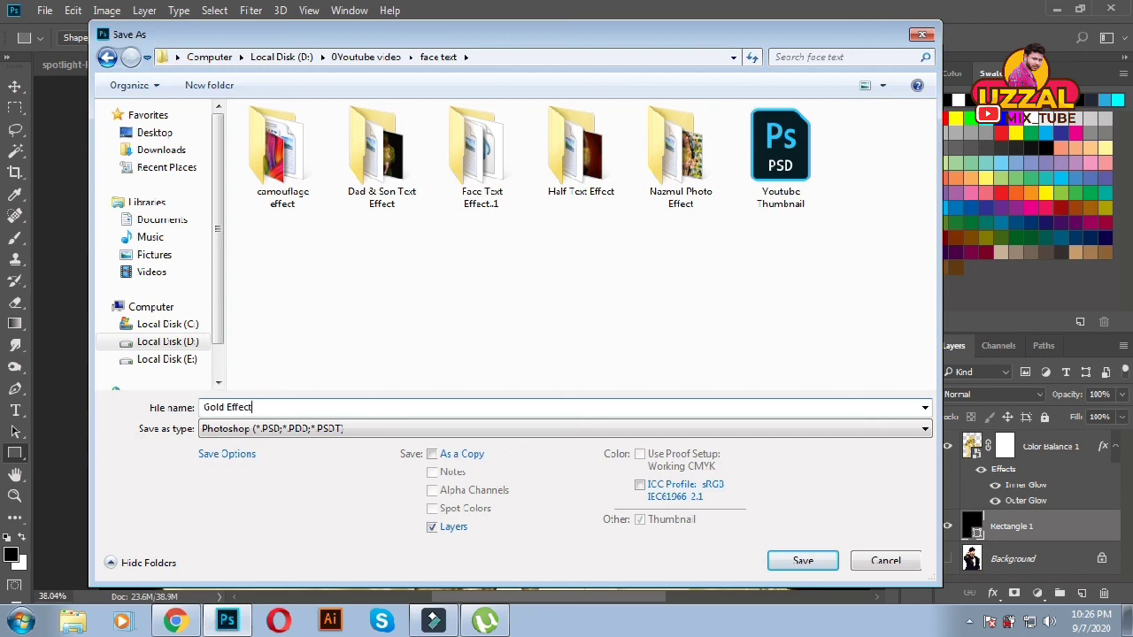
left_click(803, 560)
left_click(757, 182)
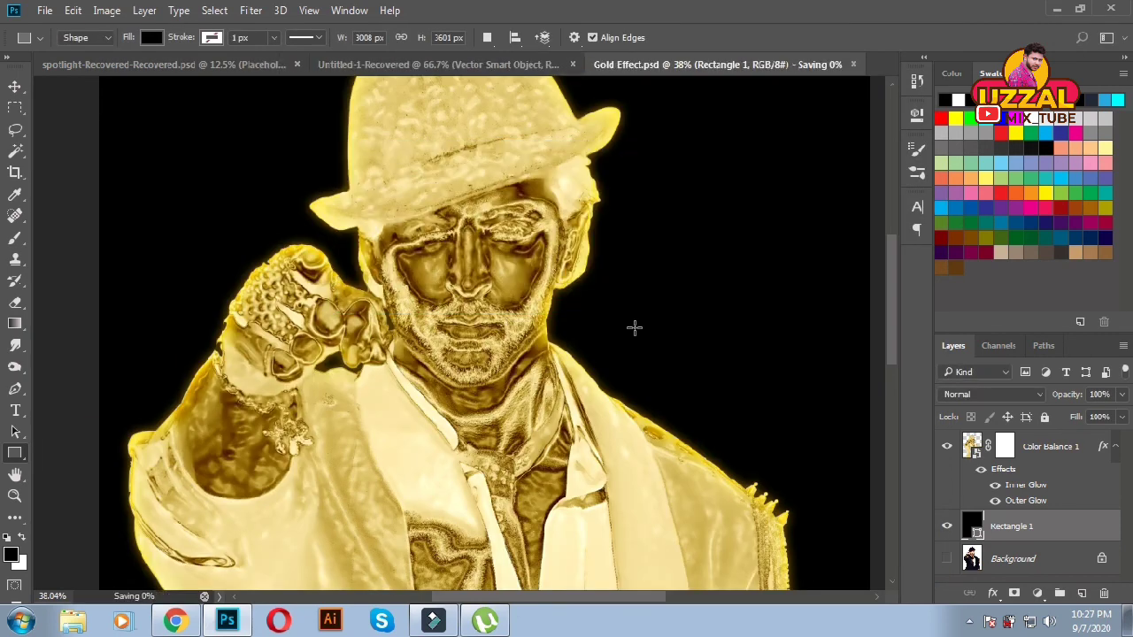